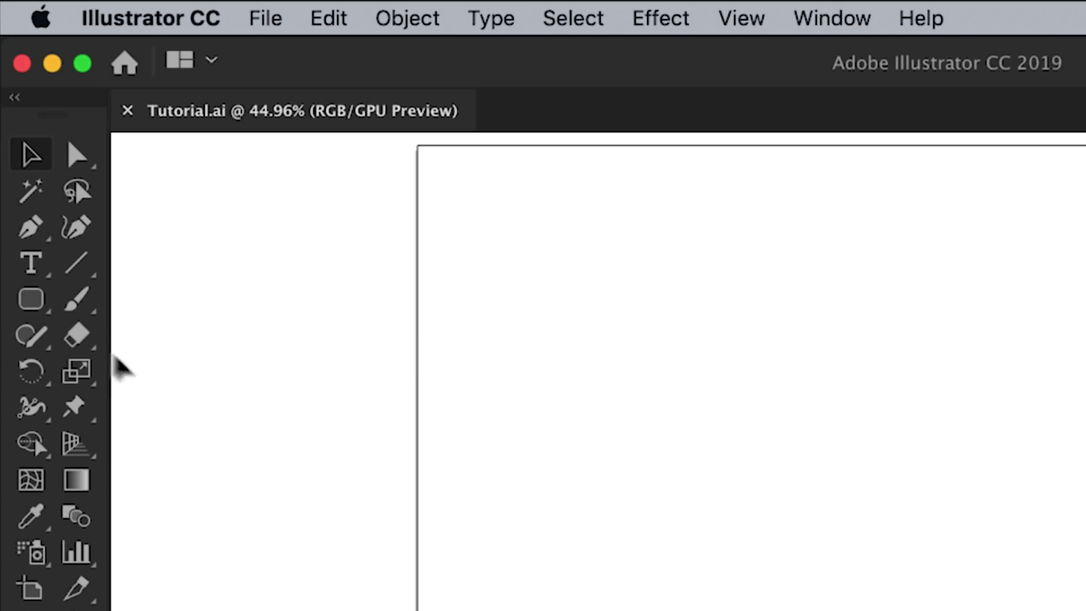
# - Draw a wide ellipse, about 559 × 314 px, in the middle of the artboard
pyautogui.click(16, 150)
pyautogui.click(33, 302)
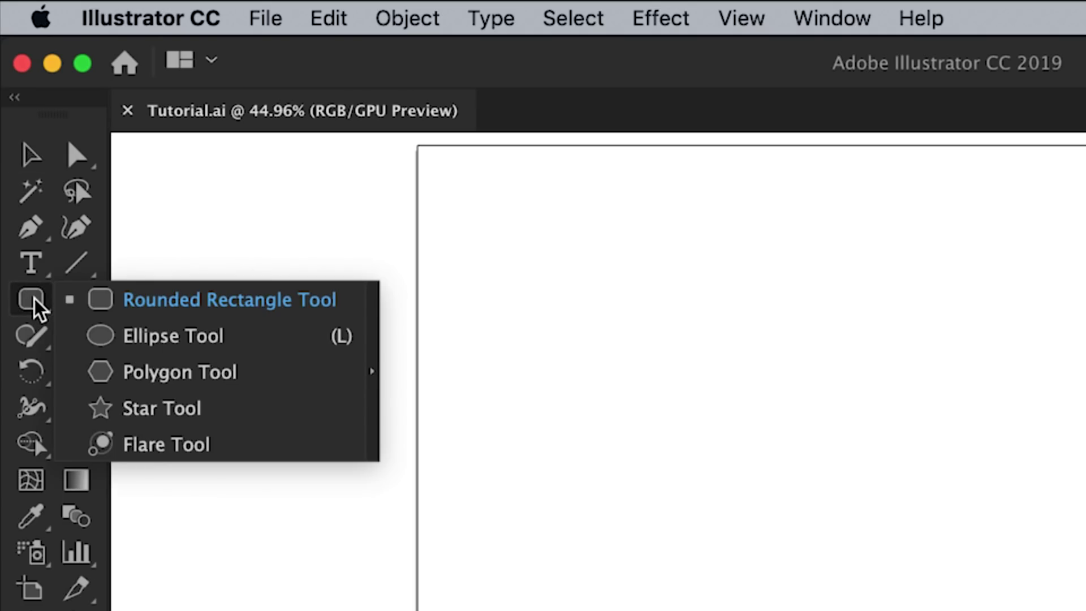
pyautogui.click(181, 337)
pyautogui.moveTo(356, 267); pyautogui.dragTo(648, 431)
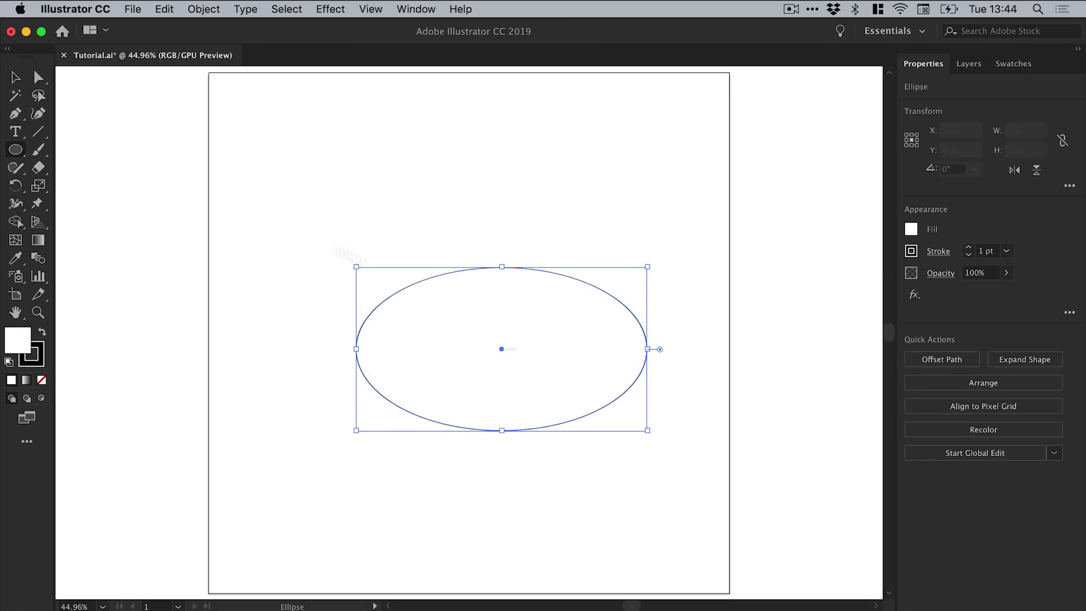
# - Set the ellipse's stroke to None
pyautogui.click(17, 79)
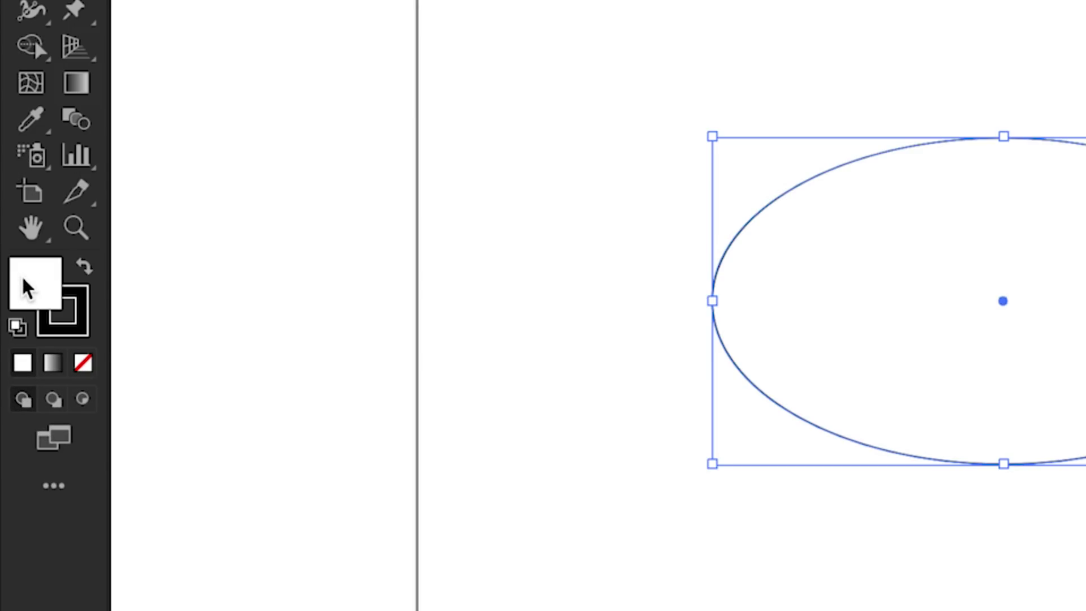
pyautogui.click(76, 332)
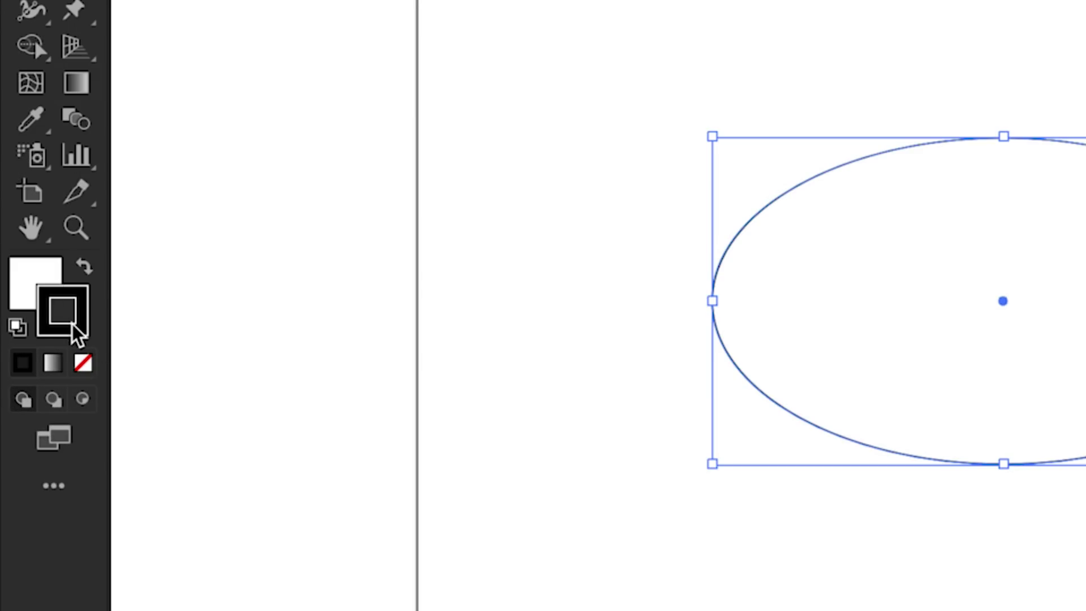
pyautogui.click(80, 366)
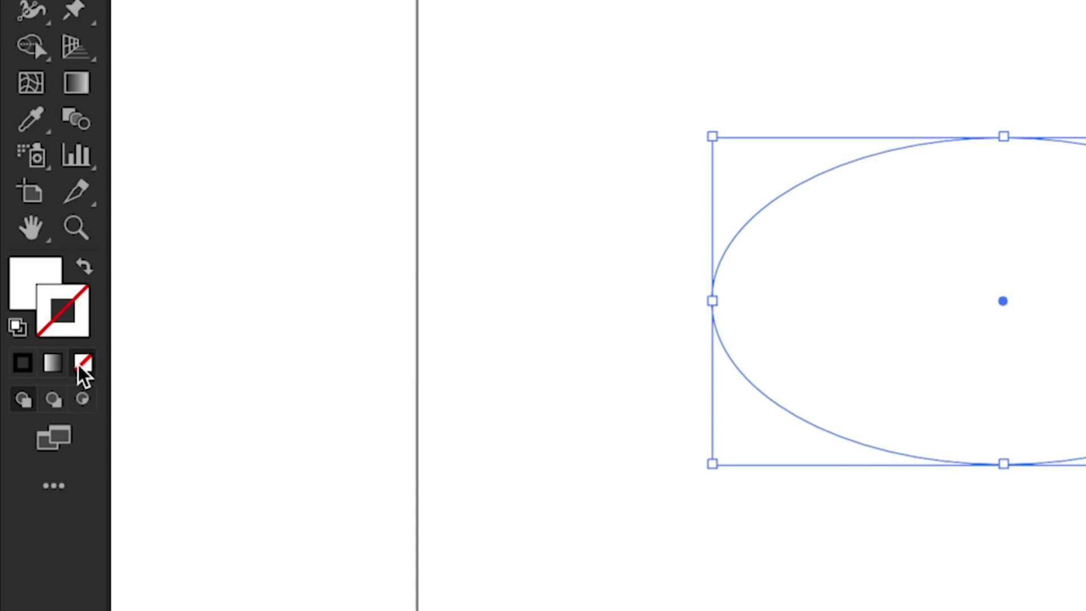
# - Bring Fill to the front and show the Swatches panel, closing the floating Color panel
pyautogui.click(20, 278)
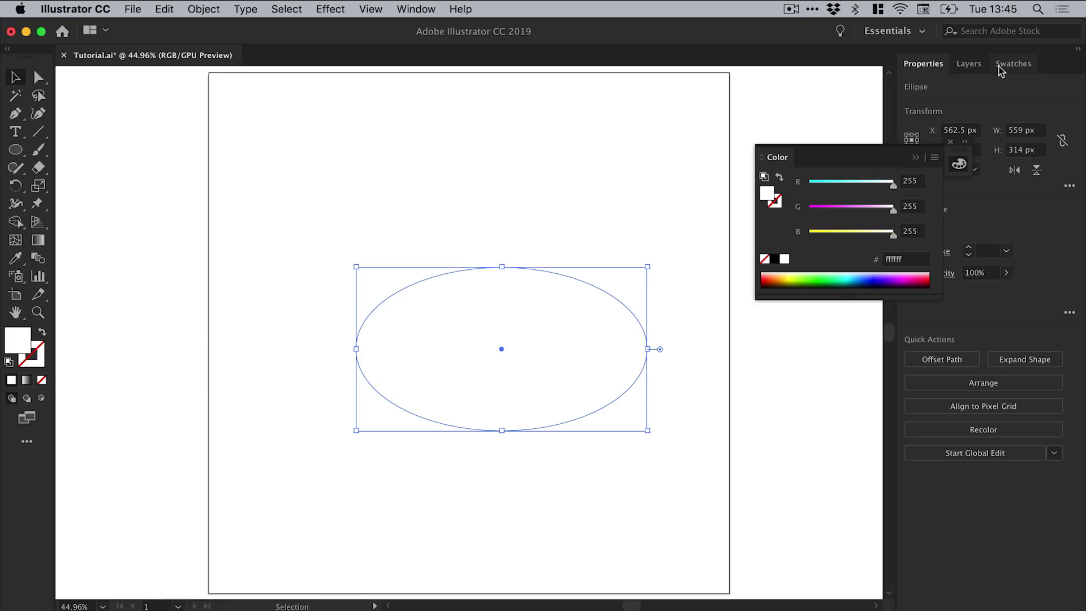
pyautogui.click(1011, 62)
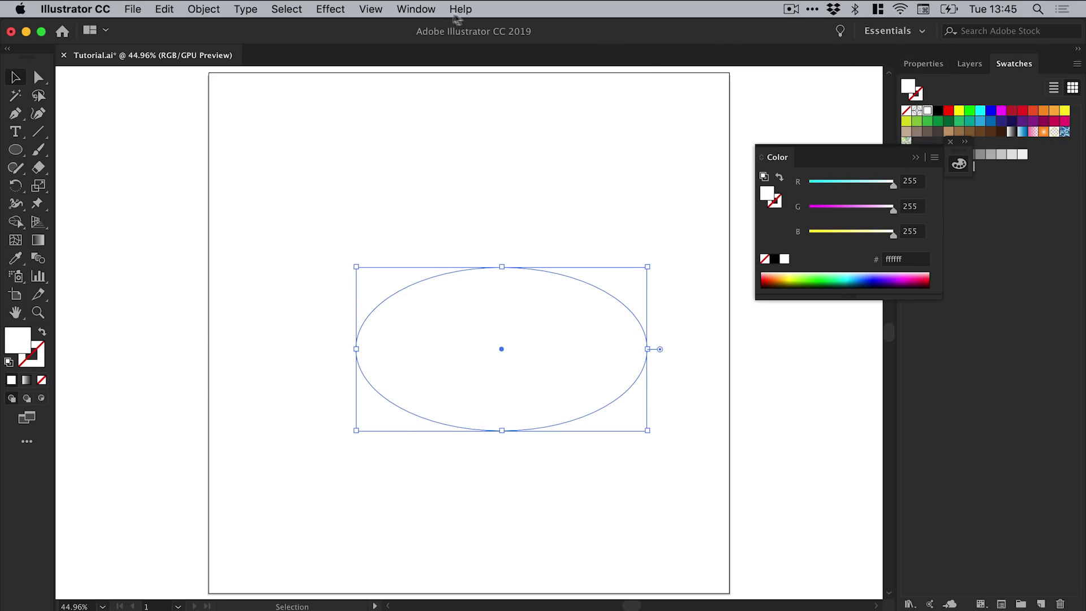
pyautogui.click(415, 9)
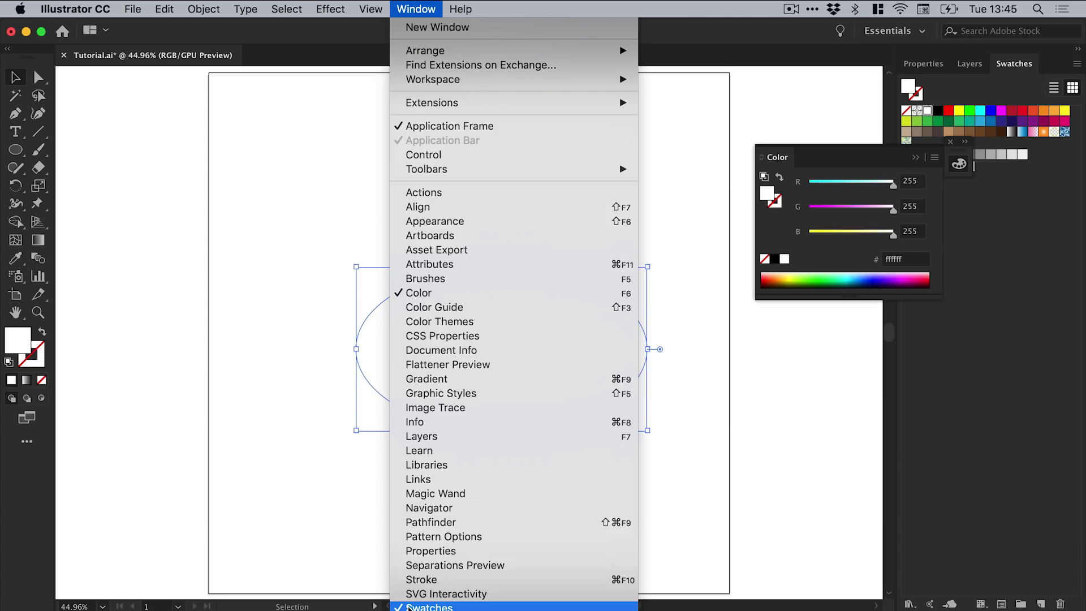
pyautogui.click(408, 606)
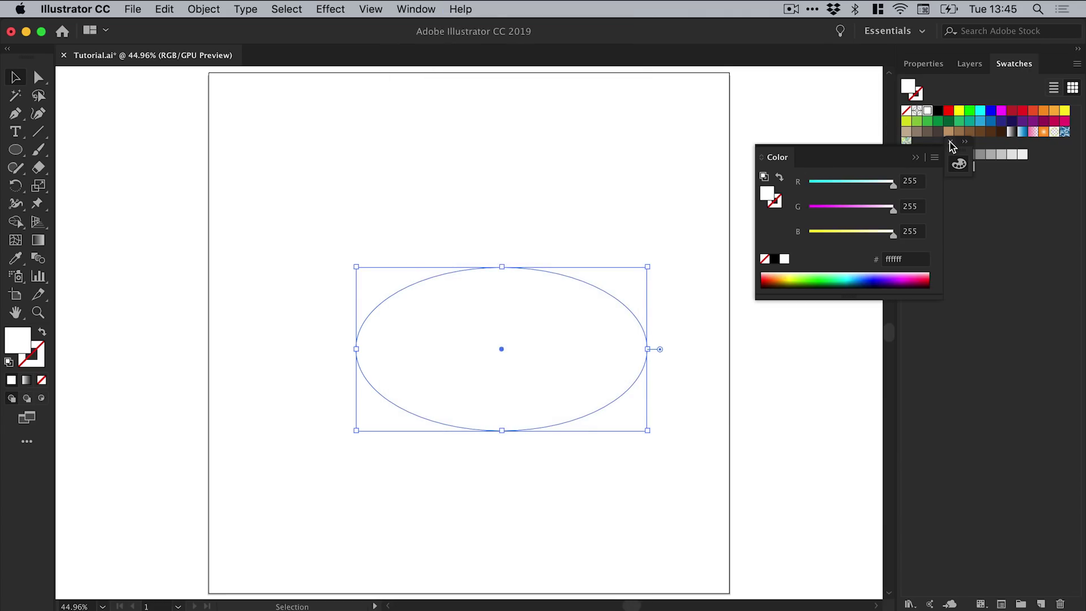
pyautogui.click(949, 141)
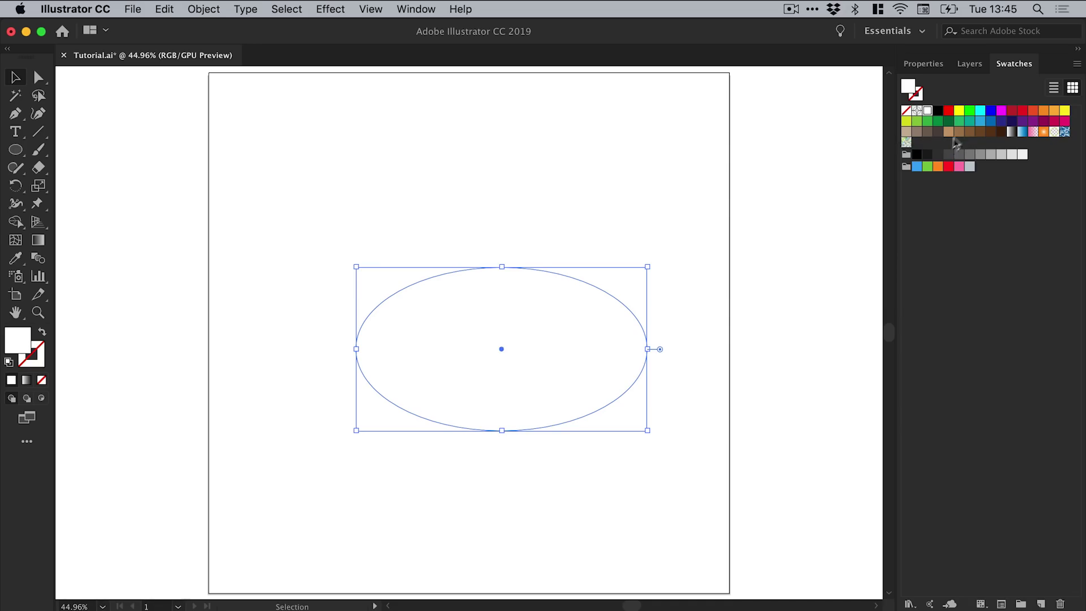
# - Make the RGB Cyan and RGB Blue swatches global, leaving the ellipse filled blue
pyautogui.doubleClick(978, 111)
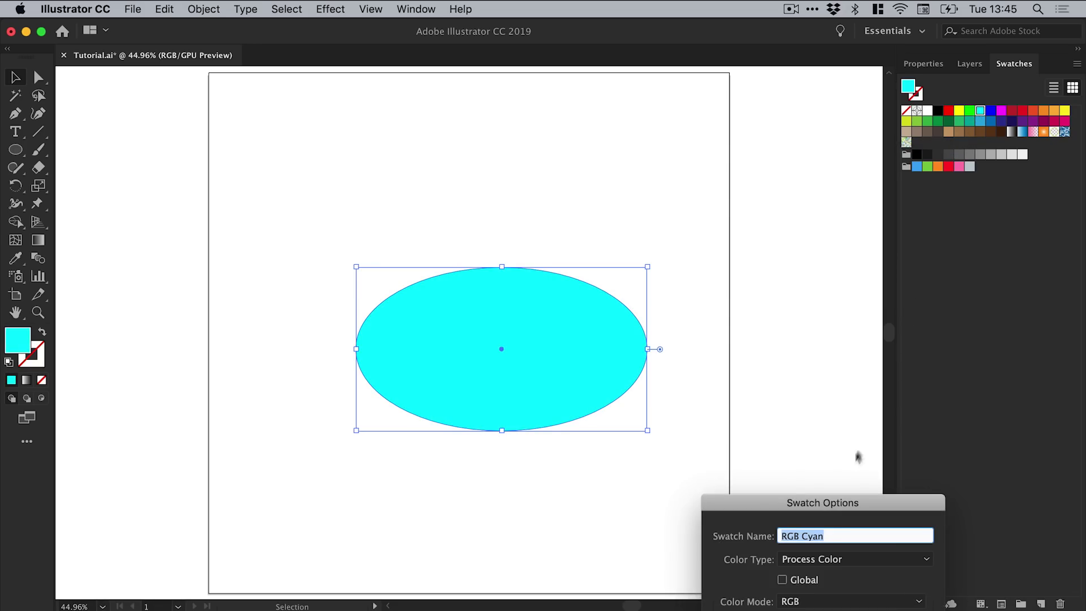
pyautogui.moveTo(835, 502); pyautogui.dragTo(746, 102)
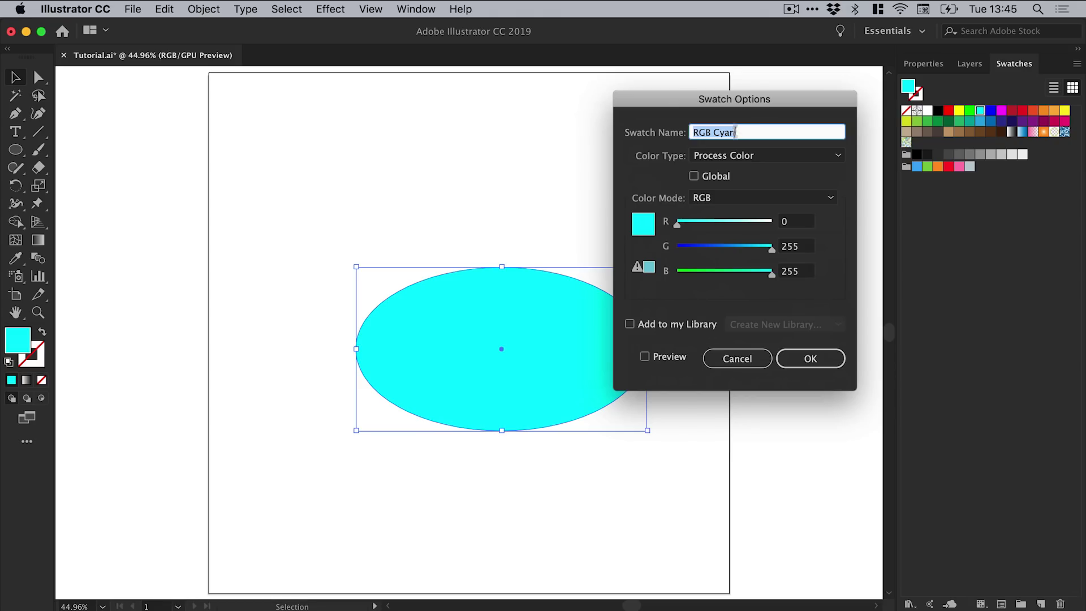
pyautogui.click(718, 179)
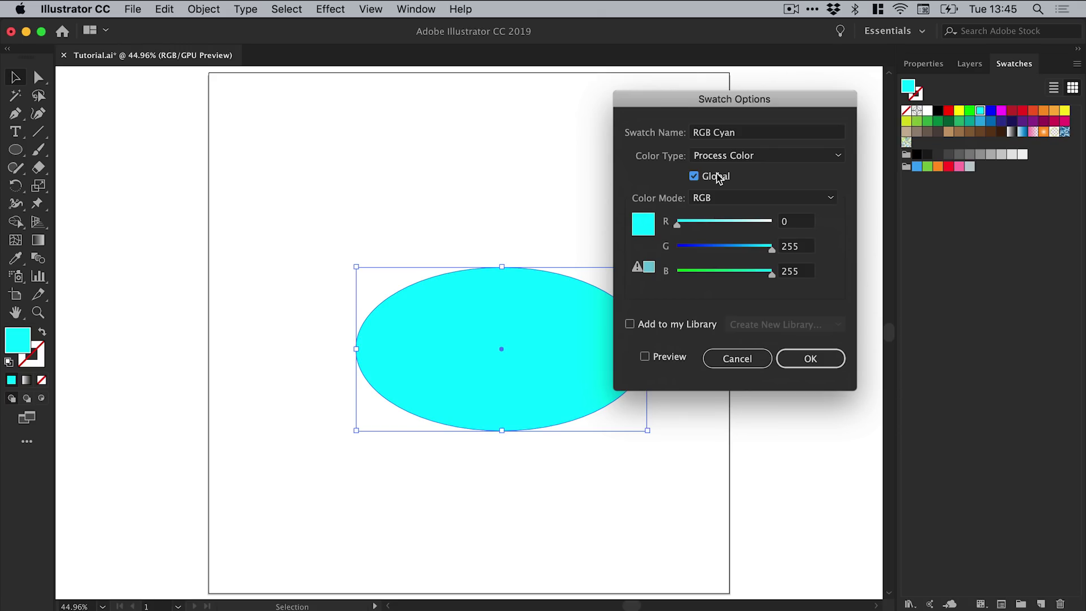
pyautogui.click(810, 358)
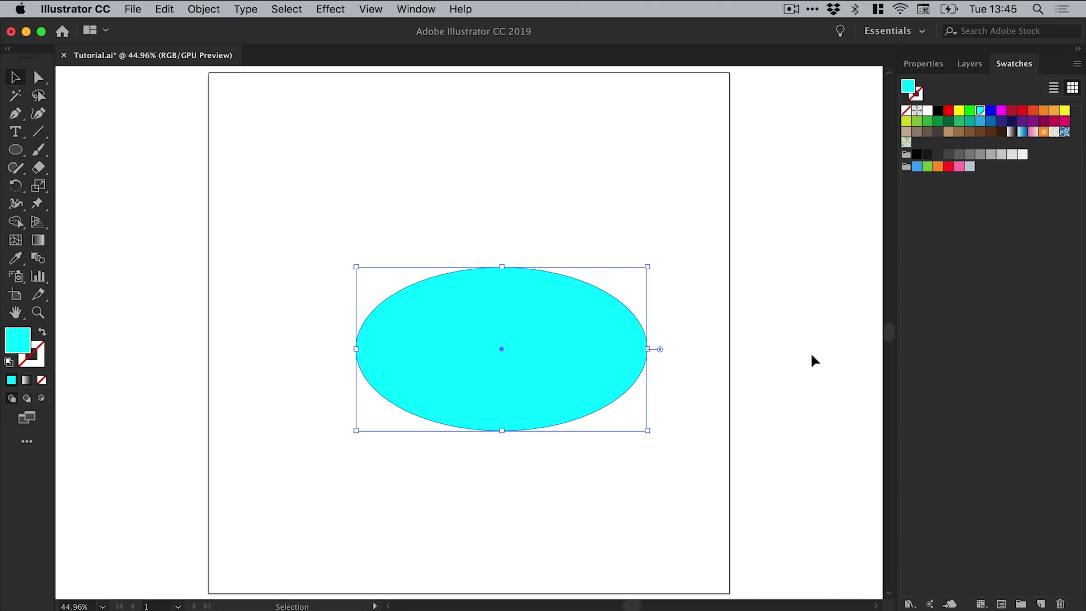
pyautogui.doubleClick(989, 111)
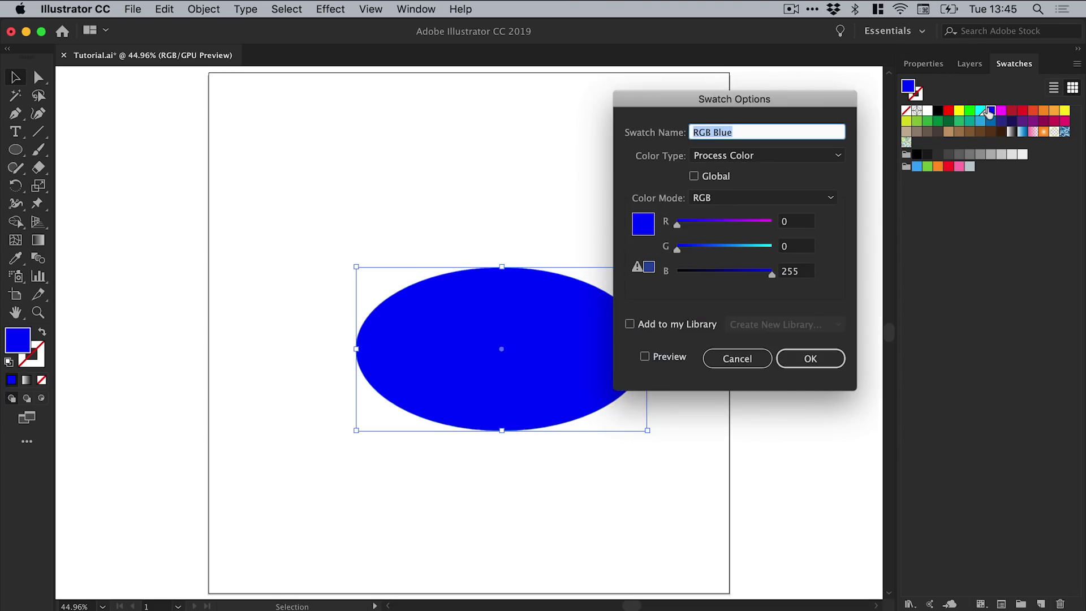
pyautogui.click(716, 176)
pyautogui.click(812, 359)
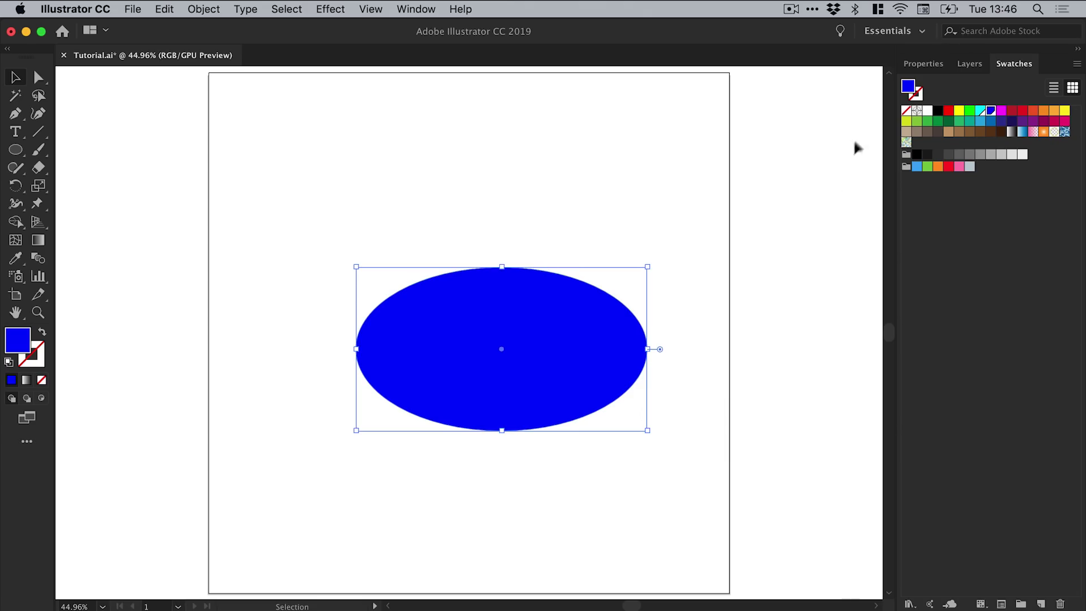
# - Apply a white-to-black linear gradient to the ellipse with the Gradient Tool
pyautogui.click(912, 66)
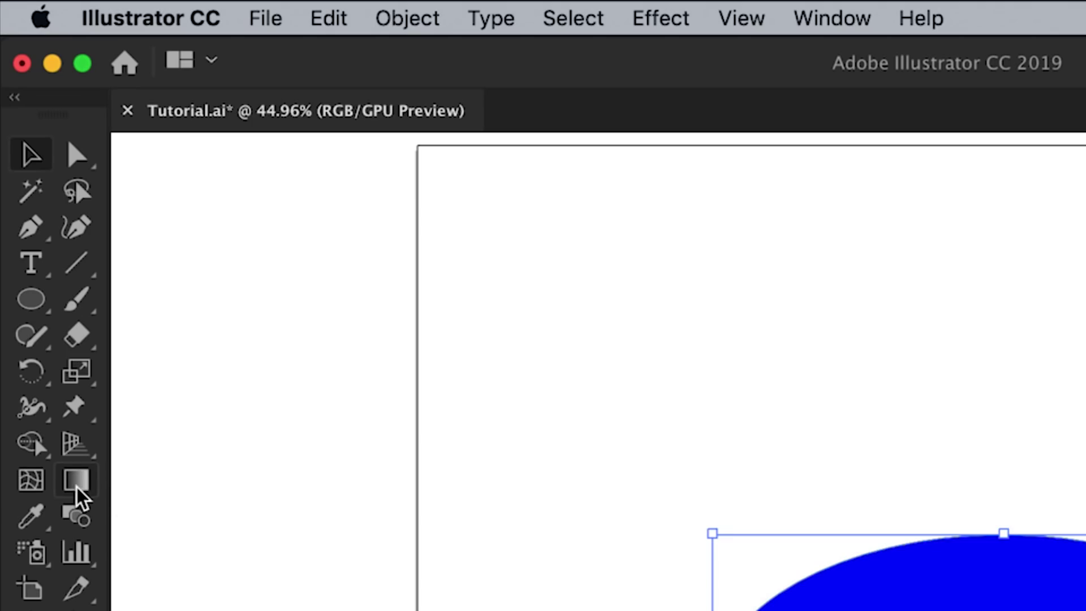
pyautogui.click(77, 487)
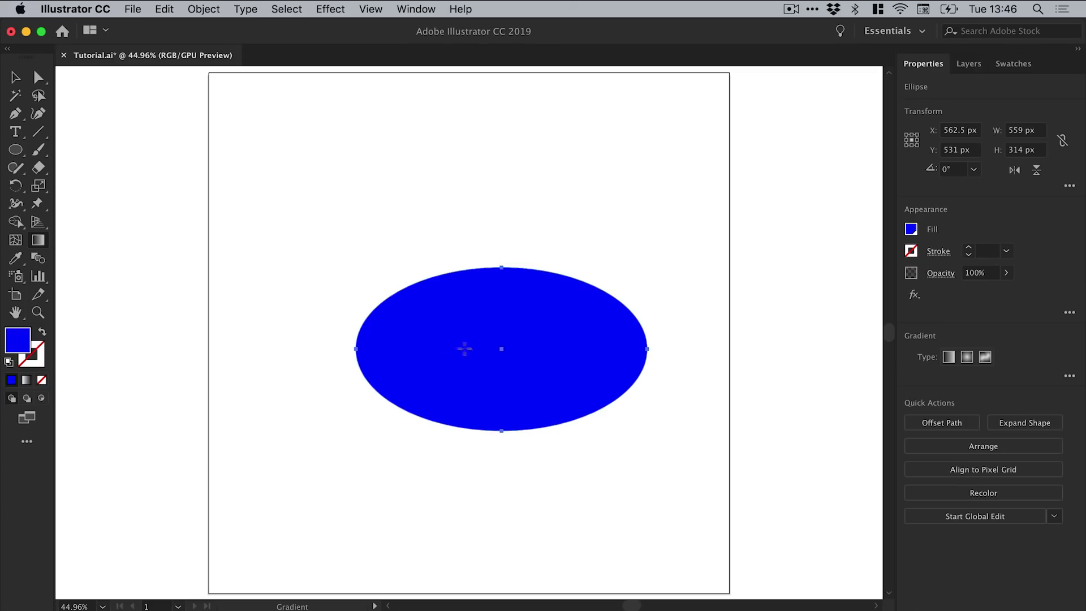
pyautogui.click(470, 349)
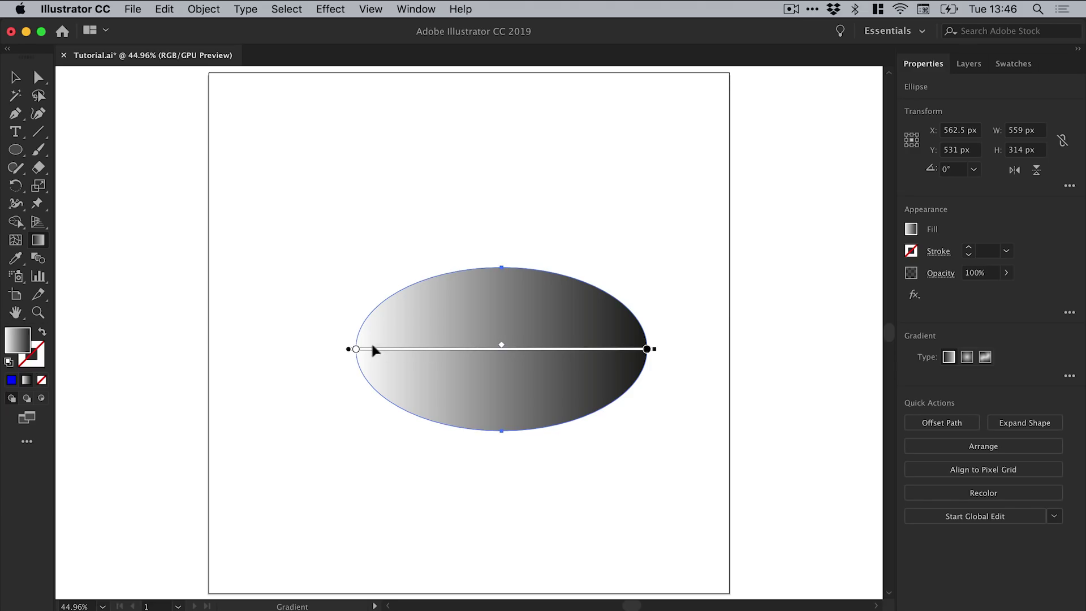
pyautogui.moveTo(355, 349); pyautogui.dragTo(318, 317)
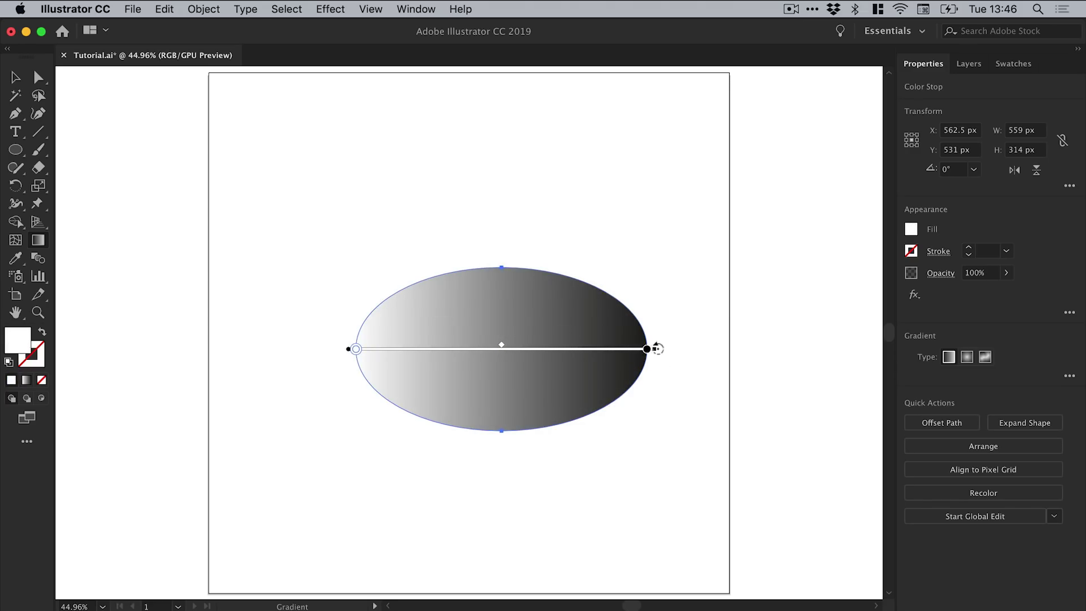
pyautogui.moveTo(660, 346)
pyautogui.mouseDown()
pyautogui.moveTo(630, 291)
pyautogui.moveTo(541, 194)
pyautogui.moveTo(612, 397)
pyautogui.moveTo(601, 332)
pyautogui.mouseUp()
# - Colour the gradient's left stop RGB Cyan and its right stop RGB Blue
pyautogui.click(1012, 64)
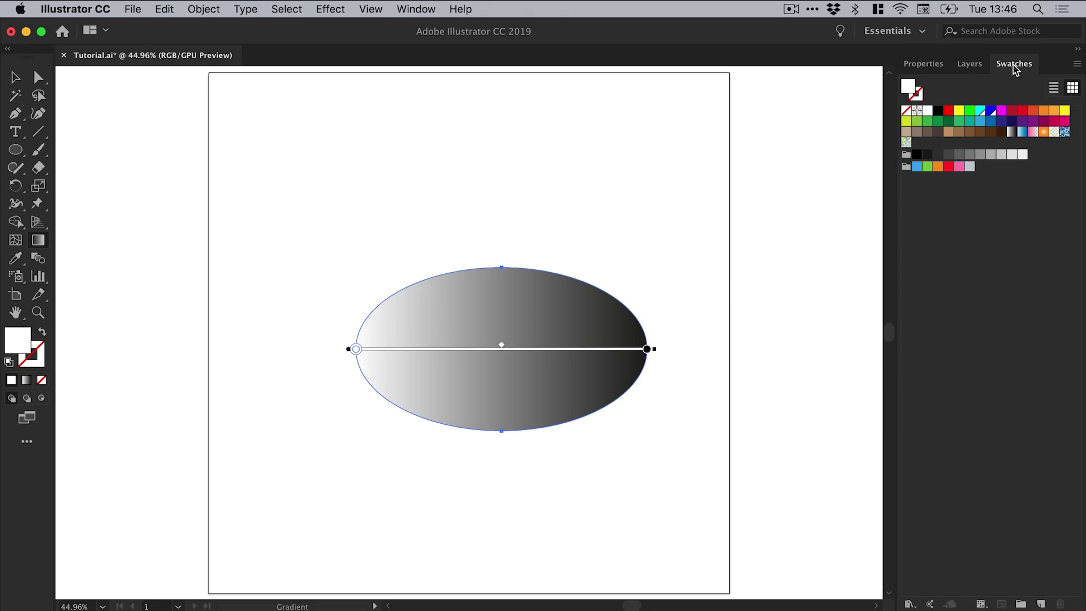
pyautogui.click(978, 111)
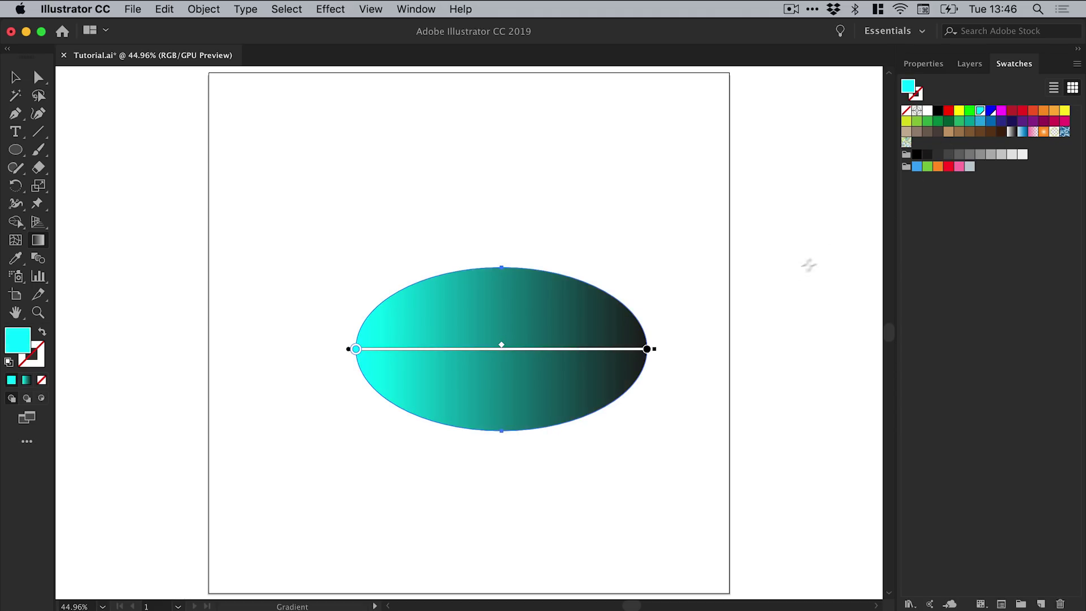
pyautogui.click(646, 349)
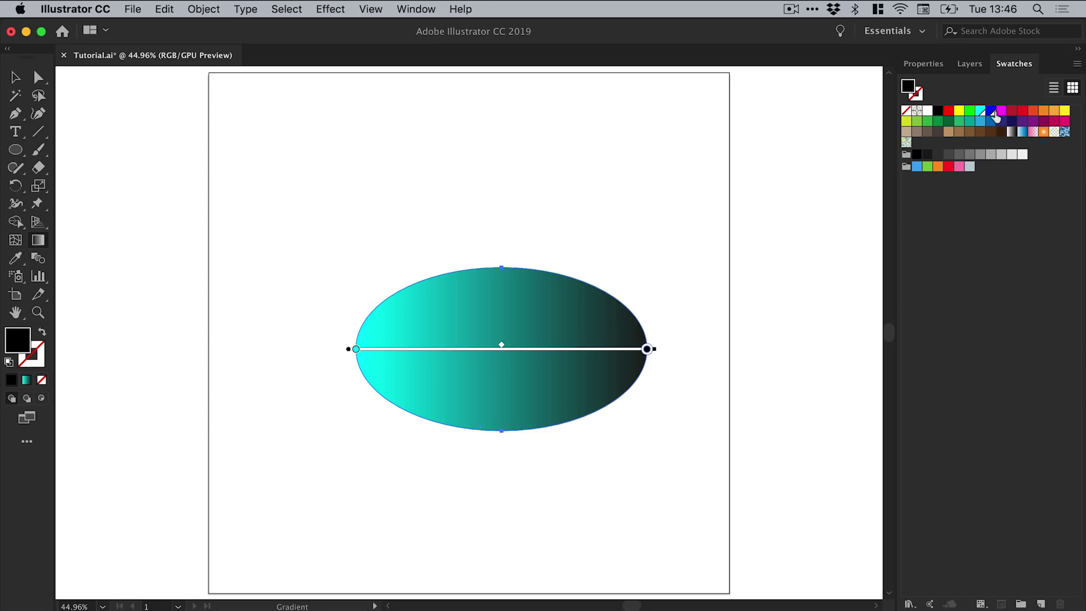
pyautogui.click(992, 112)
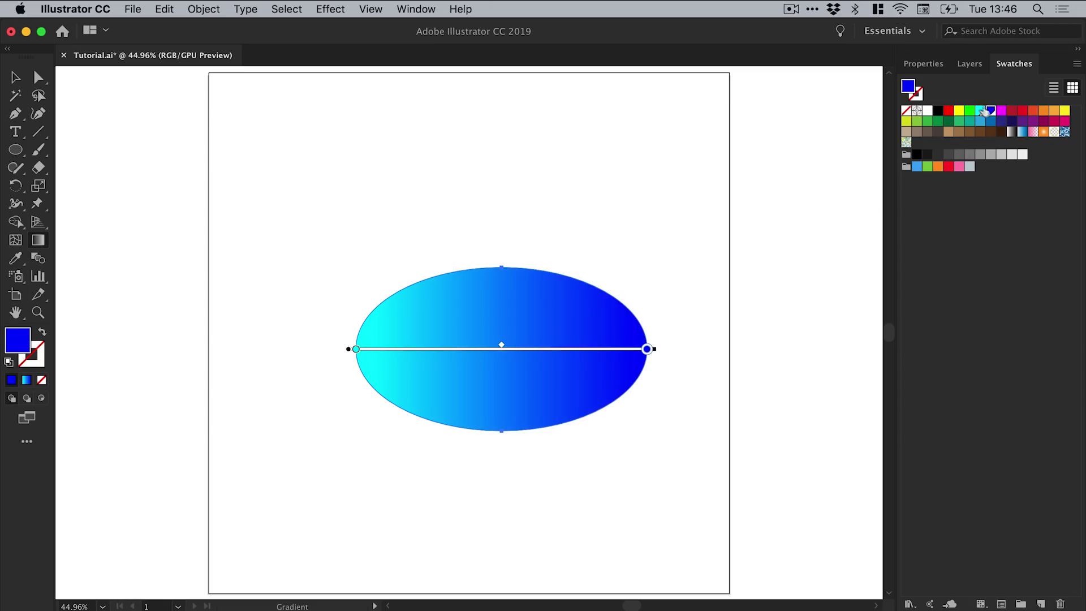
pyautogui.click(924, 65)
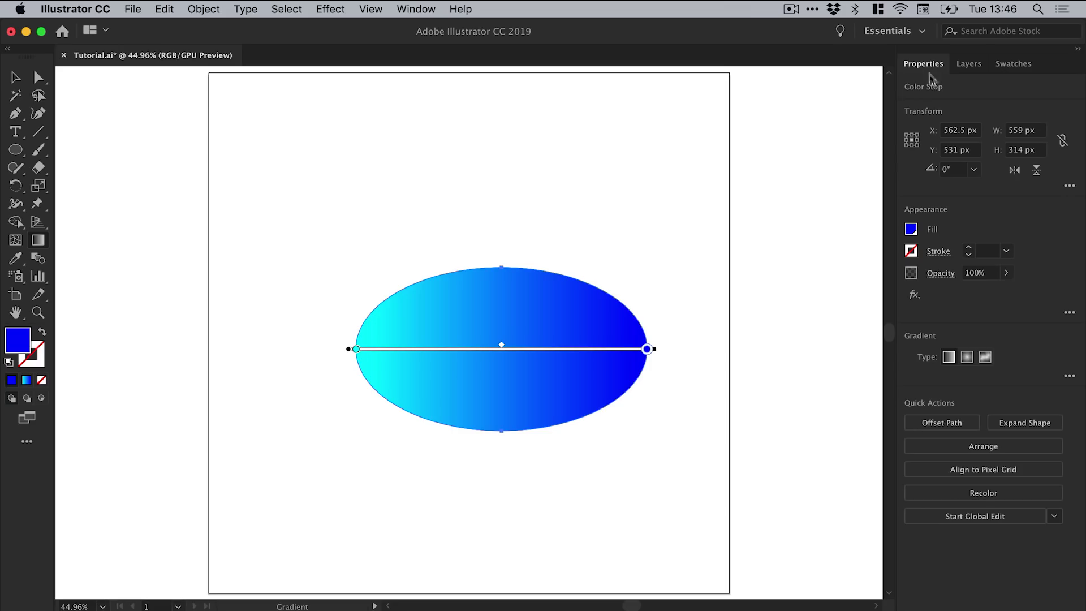
# - Set the gradient's blue stop opacity to 30%
pyautogui.click(992, 274)
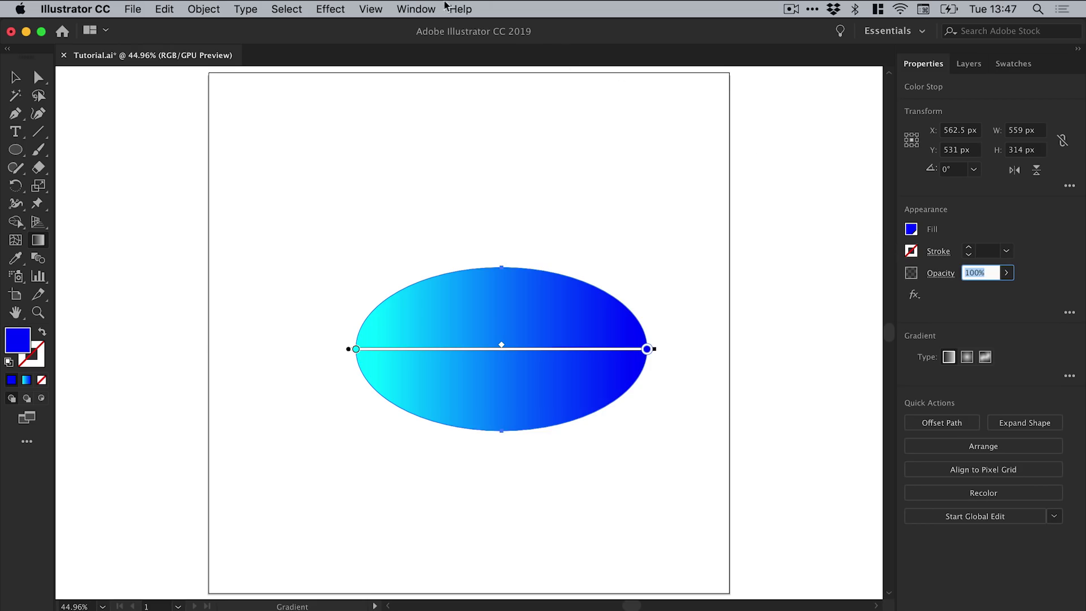
pyautogui.click(427, 7)
pyautogui.scroll(-4, 451, 547)
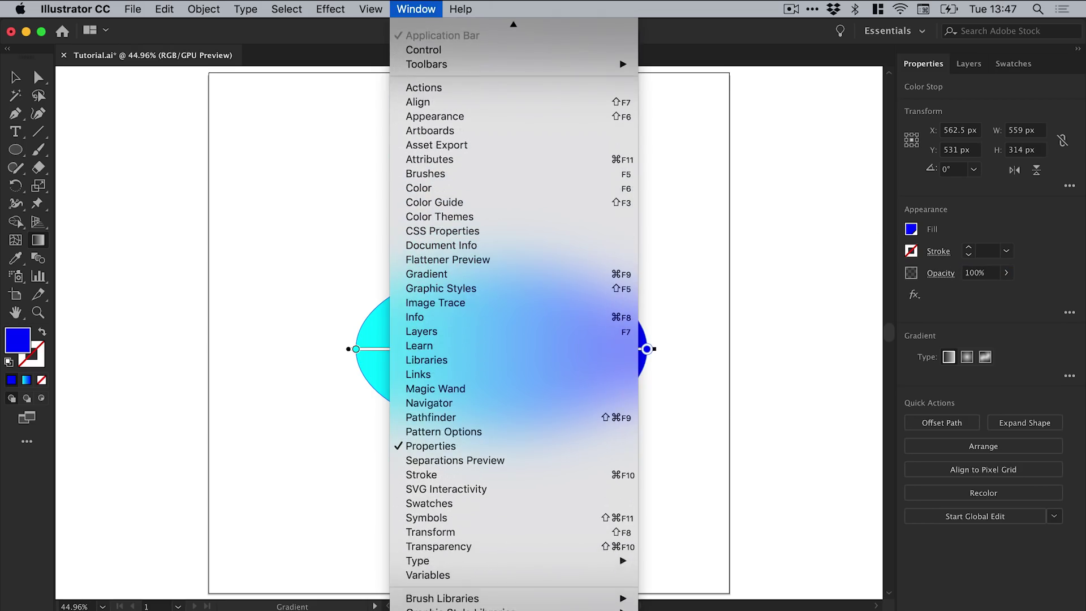
pyautogui.click(452, 547)
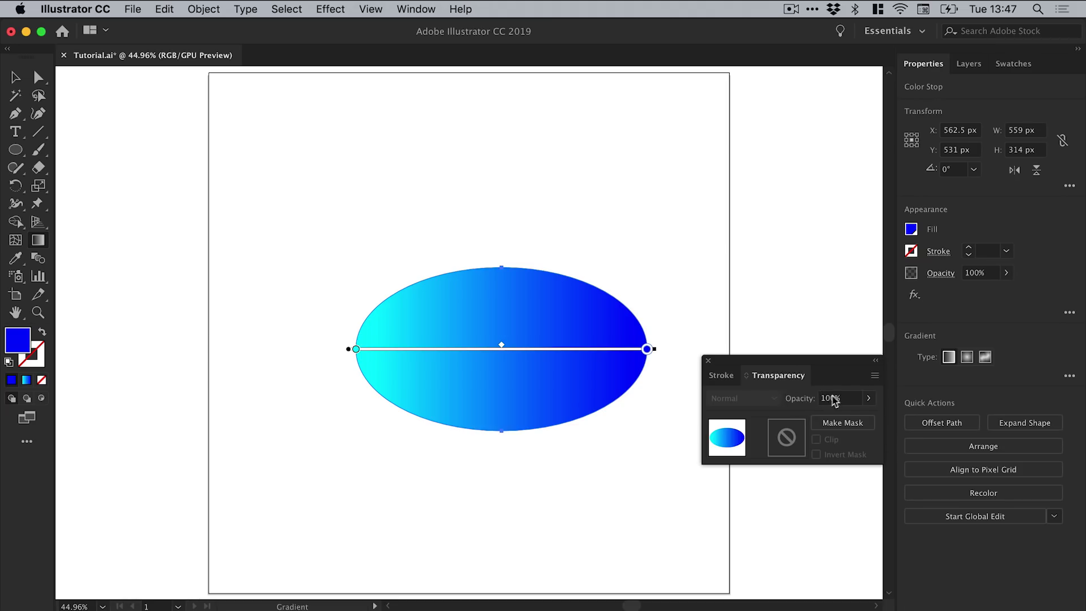
pyautogui.click(707, 360)
pyautogui.click(986, 272)
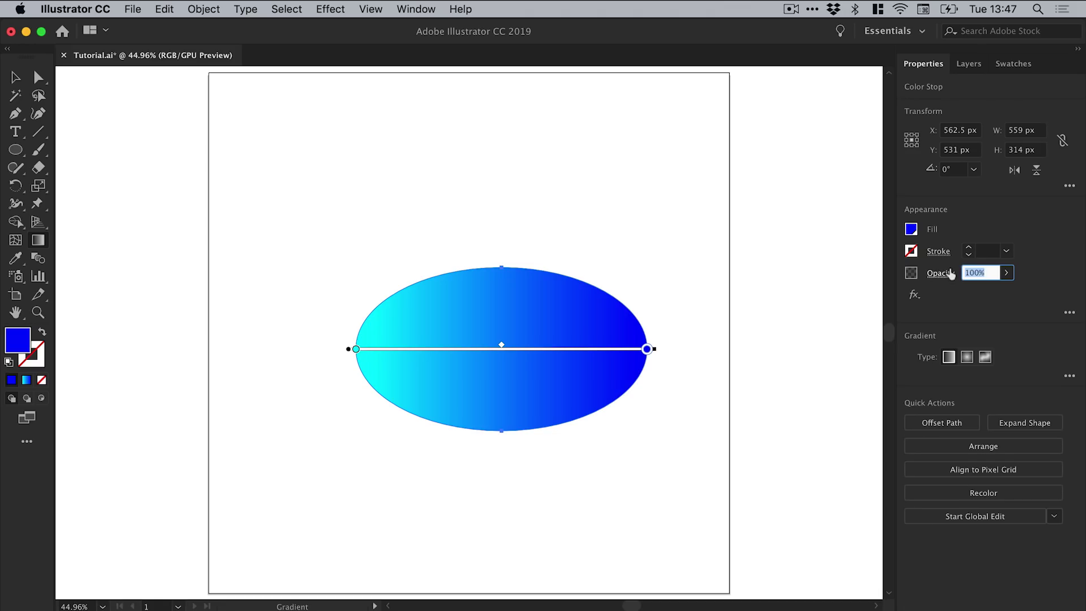
pyautogui.write('30')
pyautogui.press('Return')
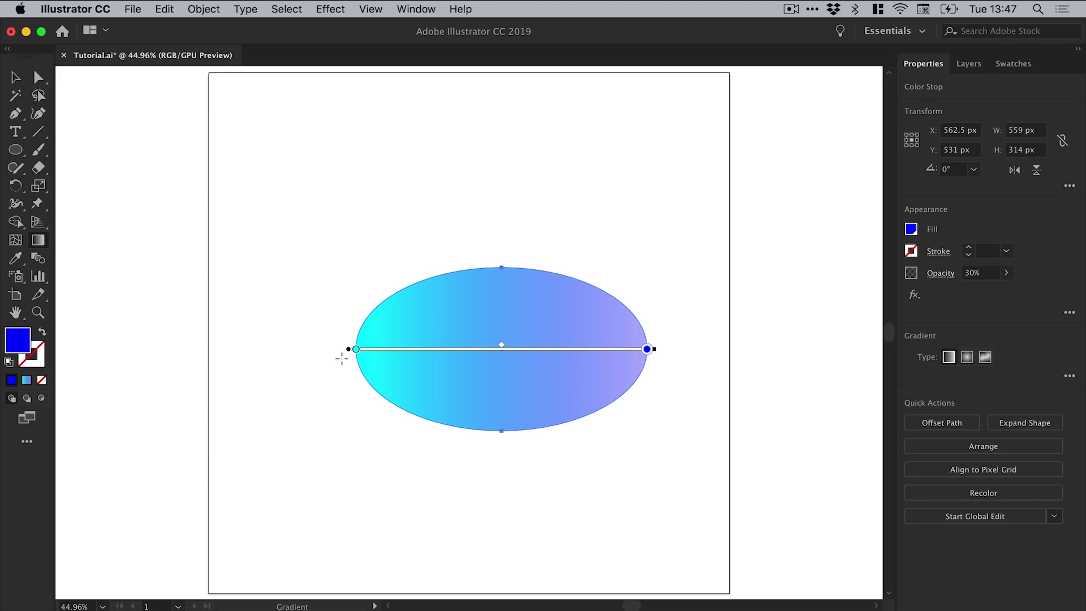
pyautogui.click(355, 349)
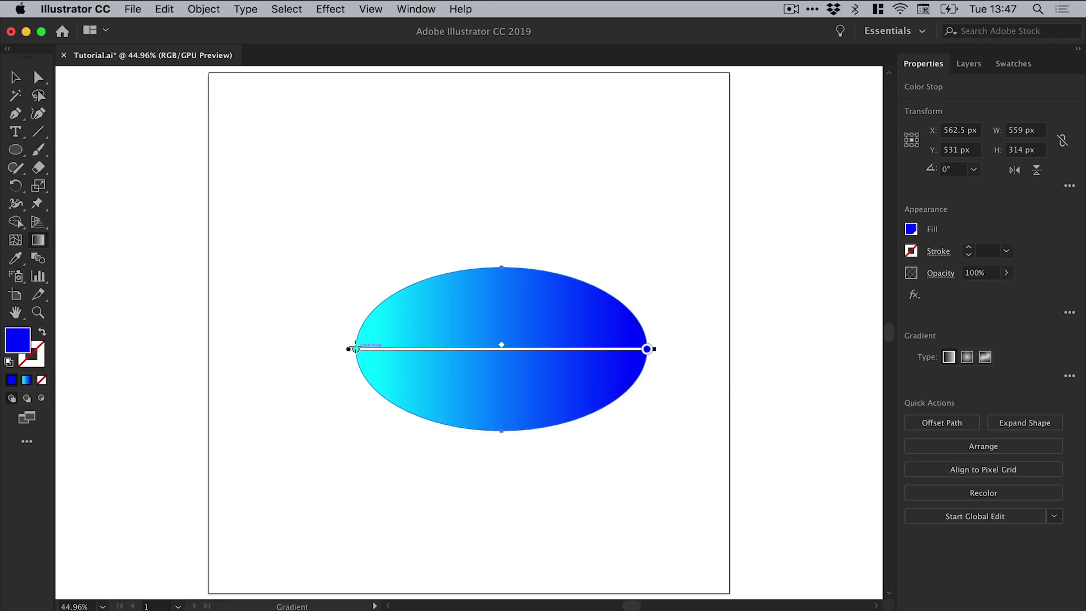
# - Select the whole ellipse and set its opacity to 30%
pyautogui.click(15, 77)
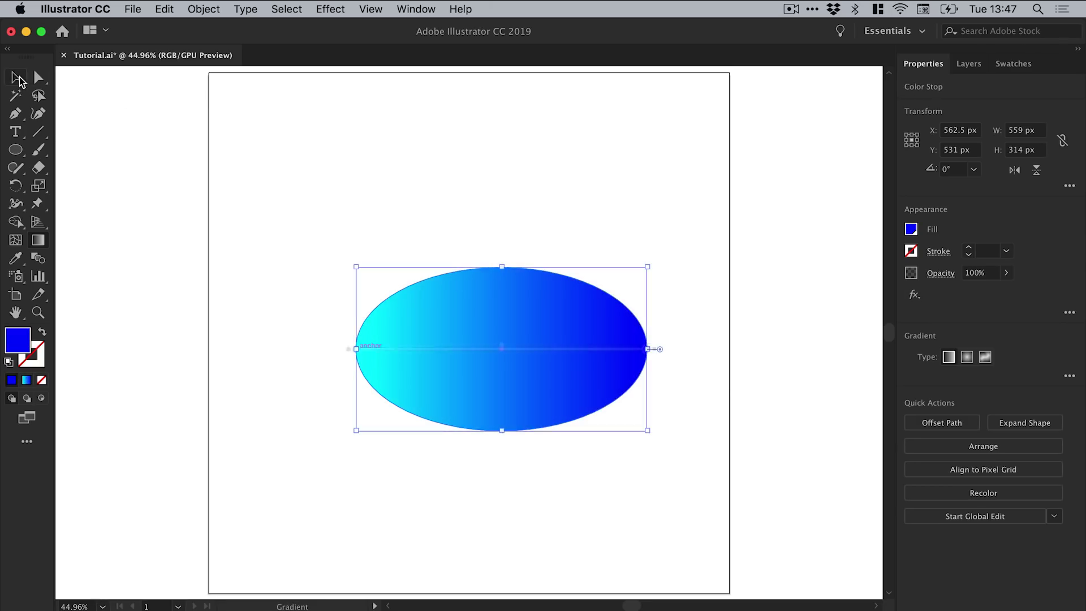
pyautogui.click(453, 173)
pyautogui.click(535, 313)
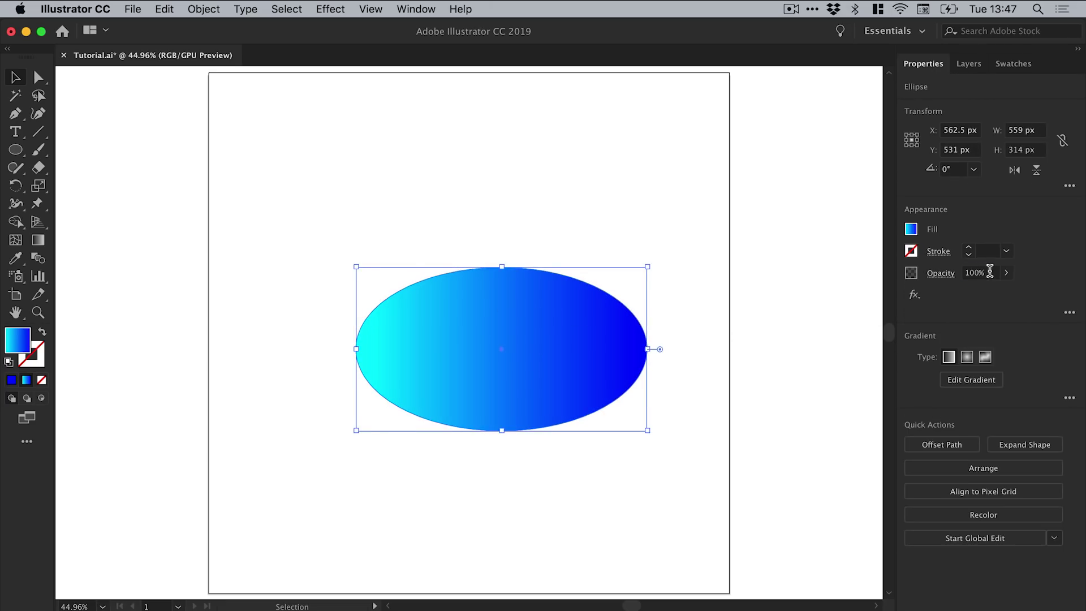
pyautogui.moveTo(979, 273); pyautogui.dragTo(948, 273)
pyautogui.write('30')
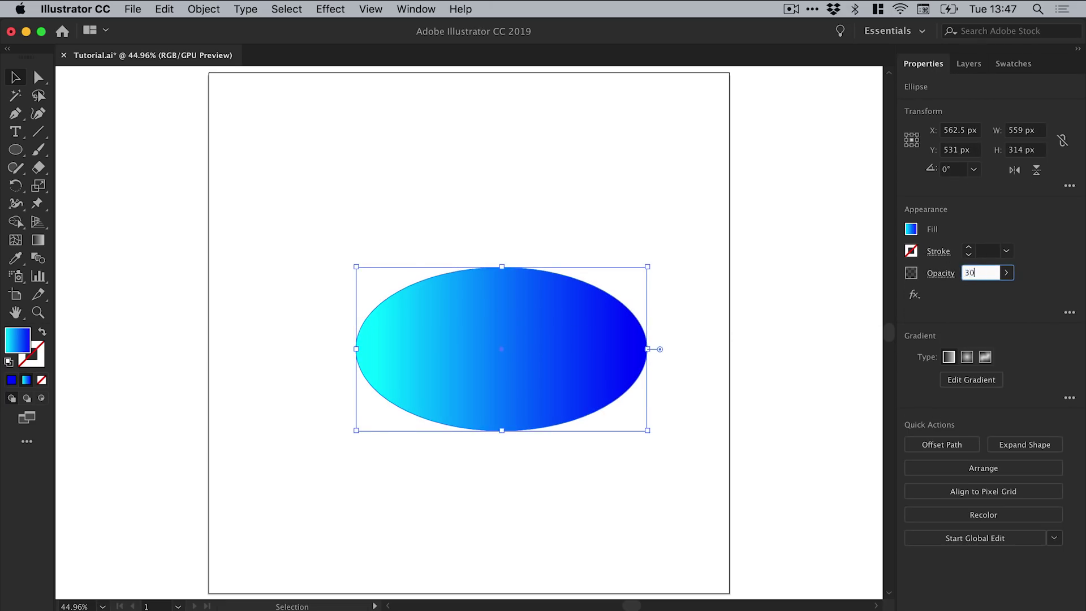
pyautogui.press('Return')
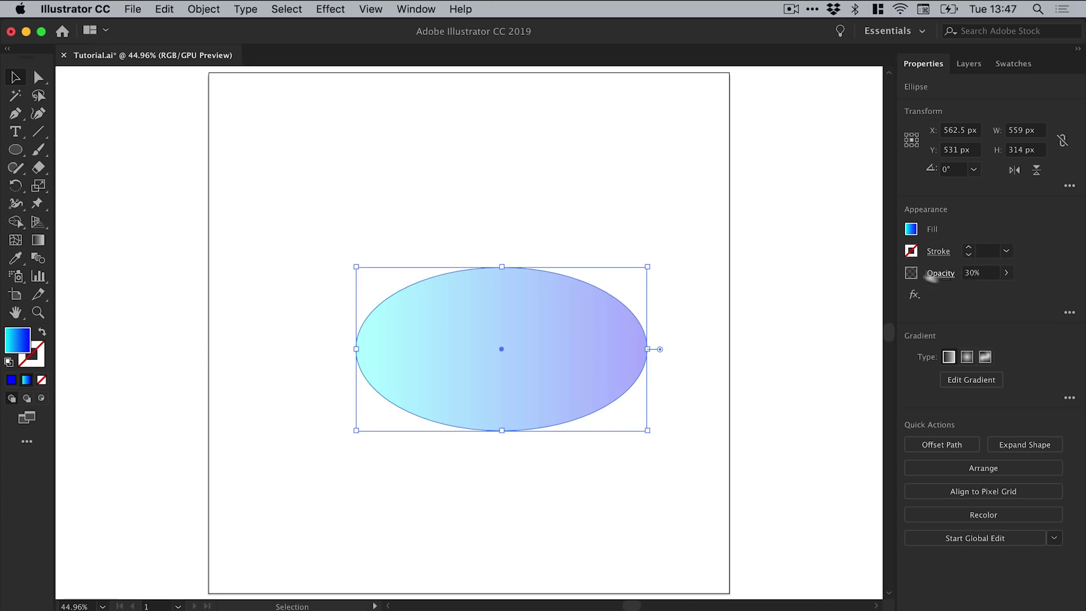
pyautogui.click(624, 187)
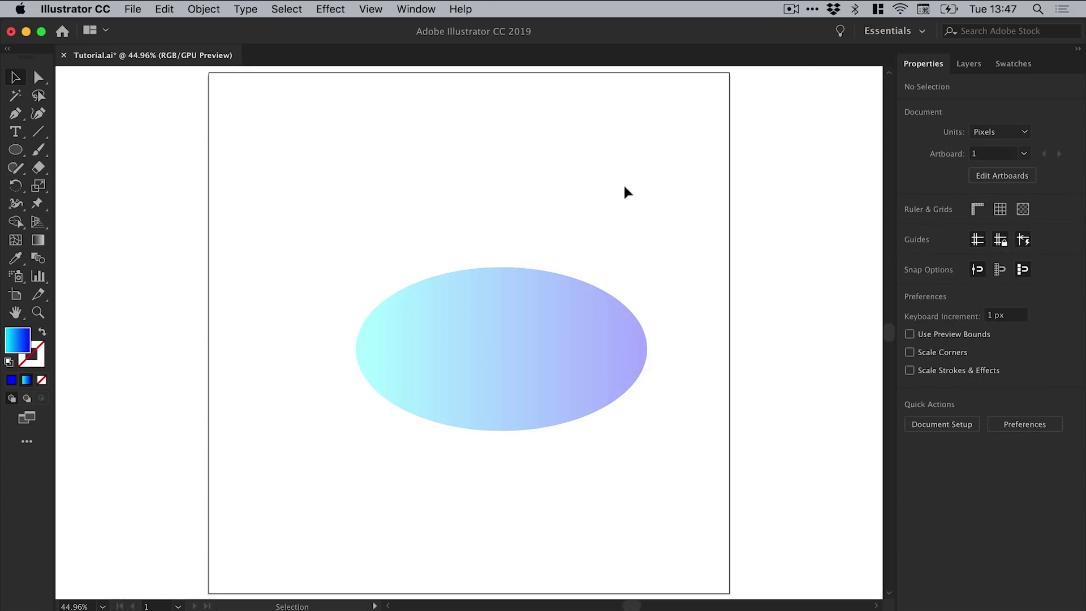
# - Copy the ellipse, paste it in place, and rotate the copy 90° to stand upright
pyautogui.click(523, 307)
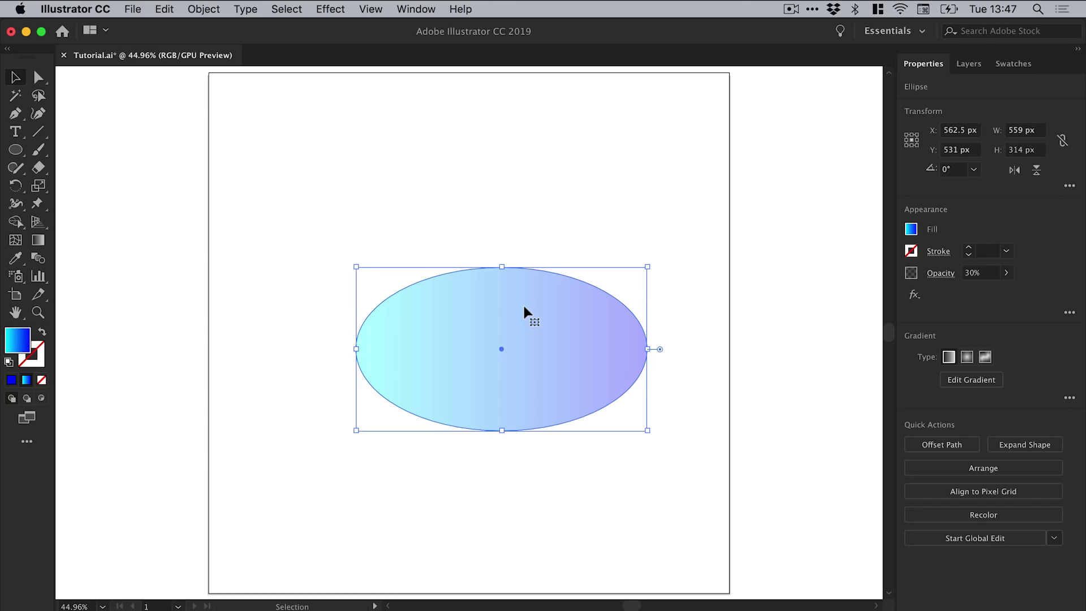
pyautogui.click(162, 10)
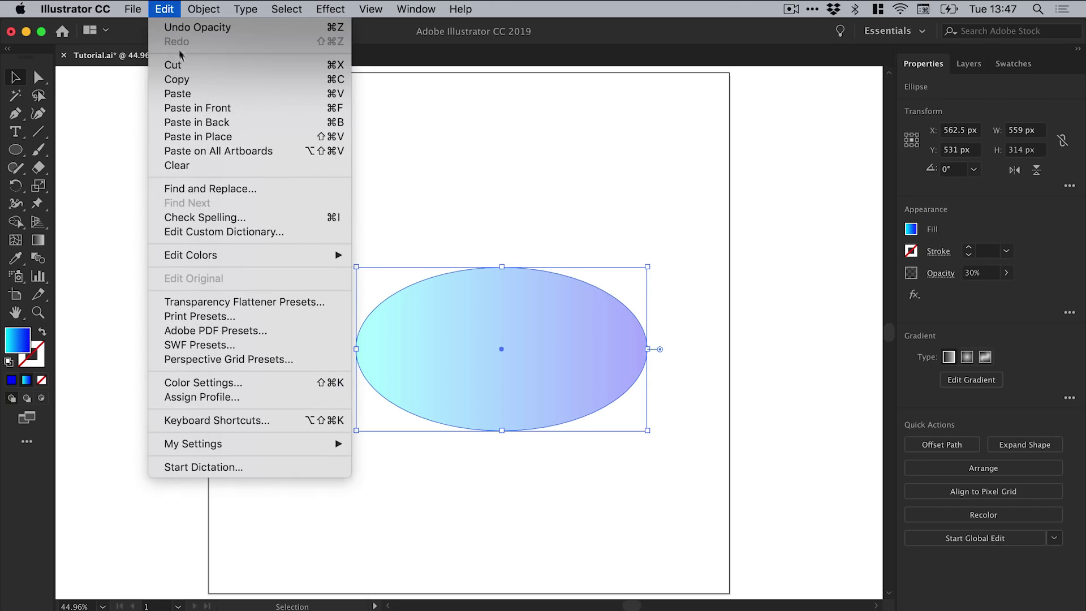
pyautogui.click(186, 83)
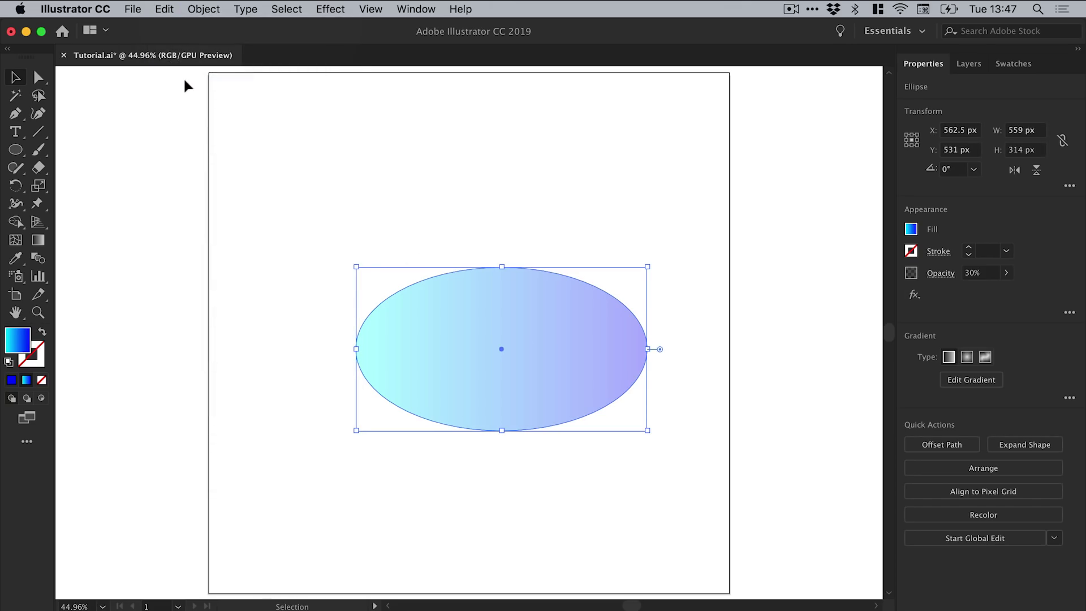
pyautogui.click(163, 13)
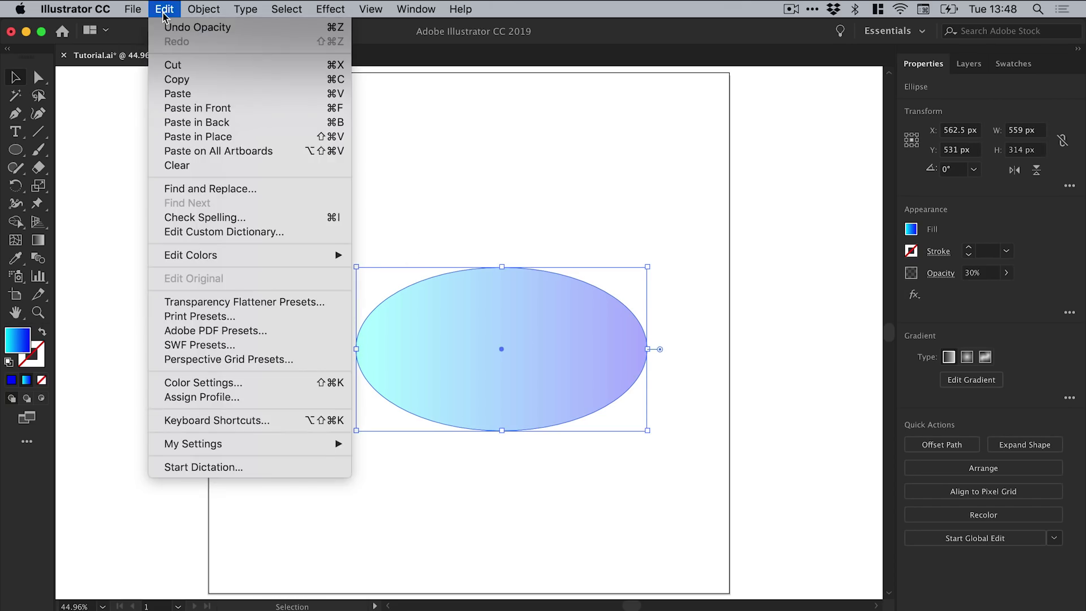
pyautogui.click(194, 137)
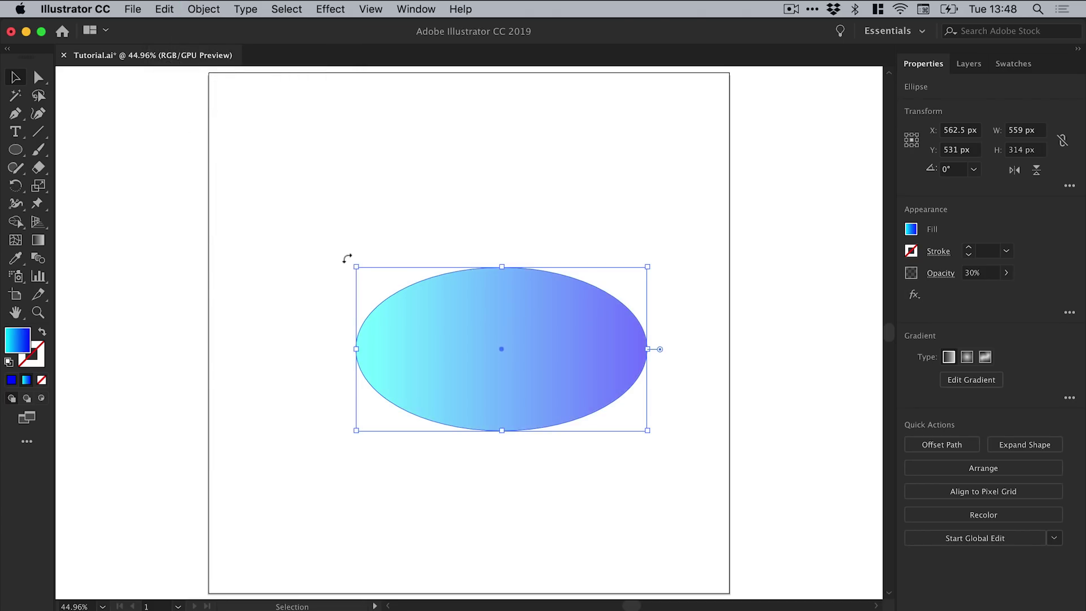
pyautogui.moveTo(348, 258); pyautogui.dragTo(561, 193)
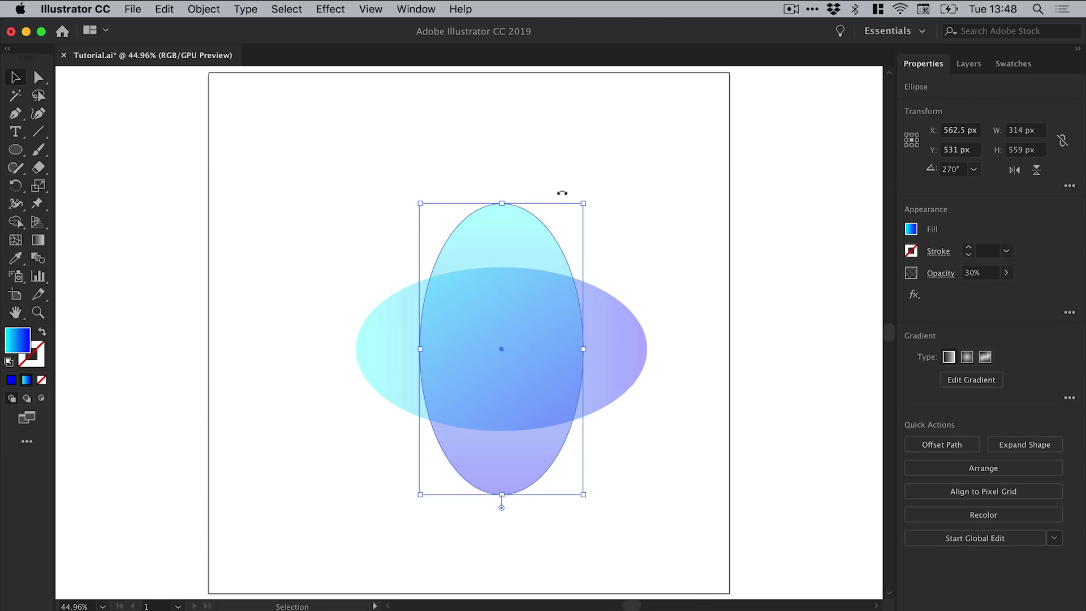
pyautogui.click(653, 237)
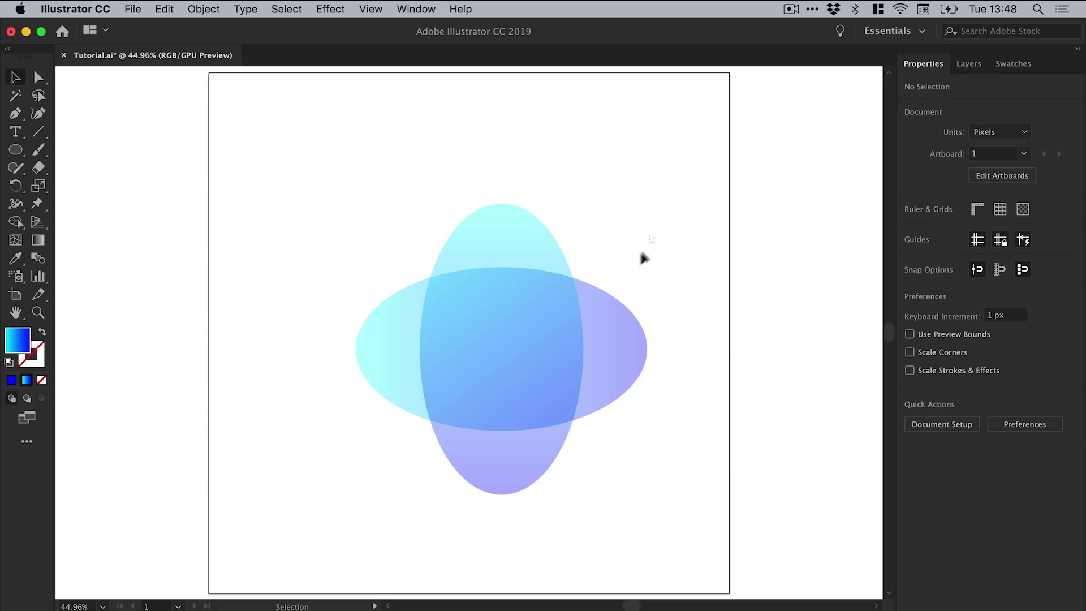
# - Nudge both crossed ellipses toward the page centre and paste a copy of them in place
pyautogui.moveTo(653, 237); pyautogui.dragTo(340, 496)
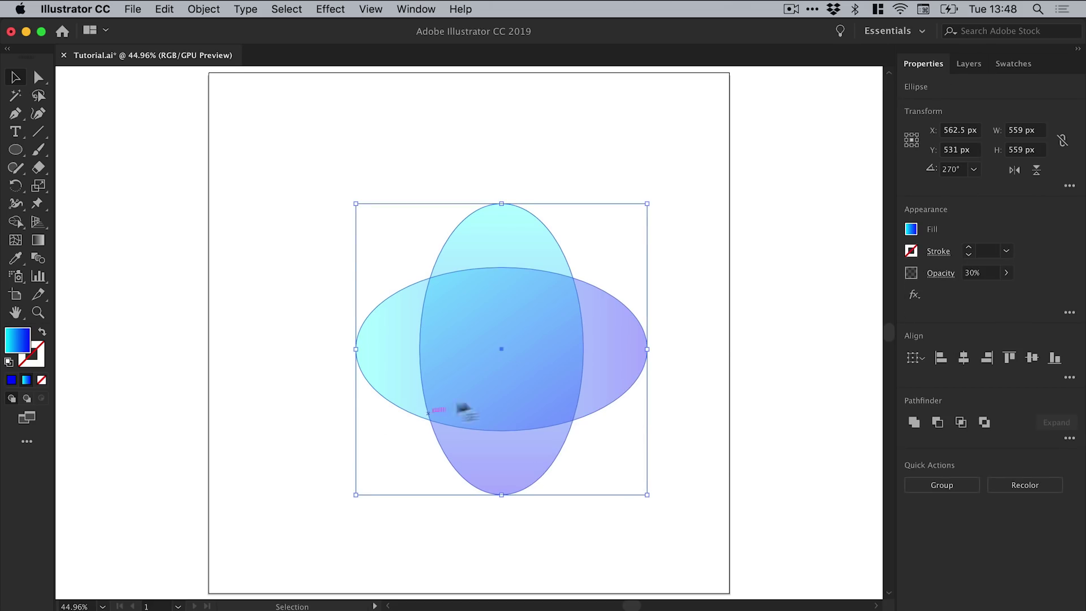
pyautogui.moveTo(529, 382); pyautogui.dragTo(497, 370)
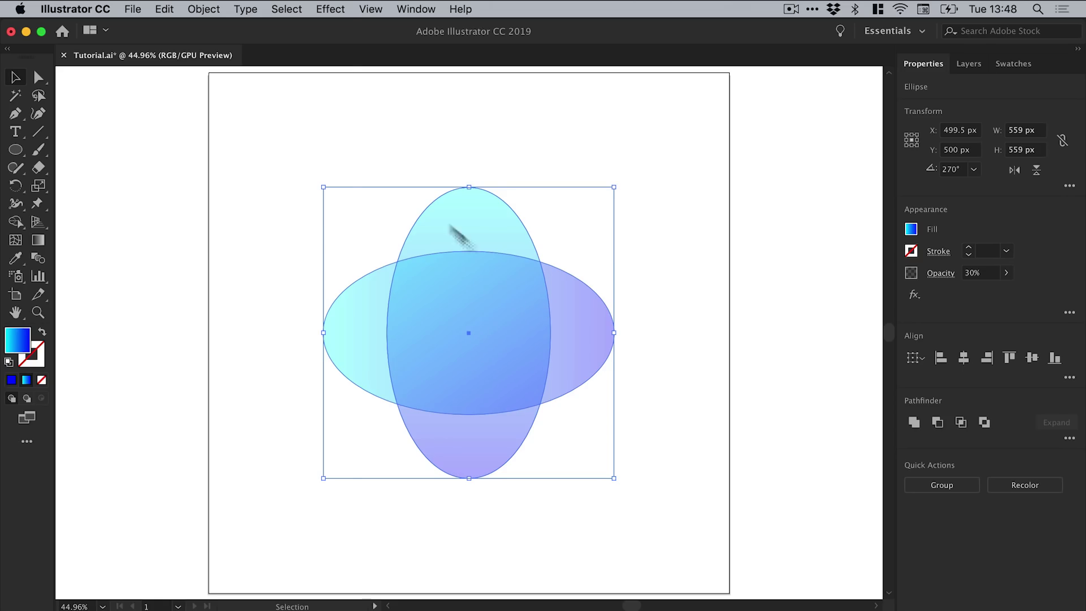
pyautogui.click(165, 9)
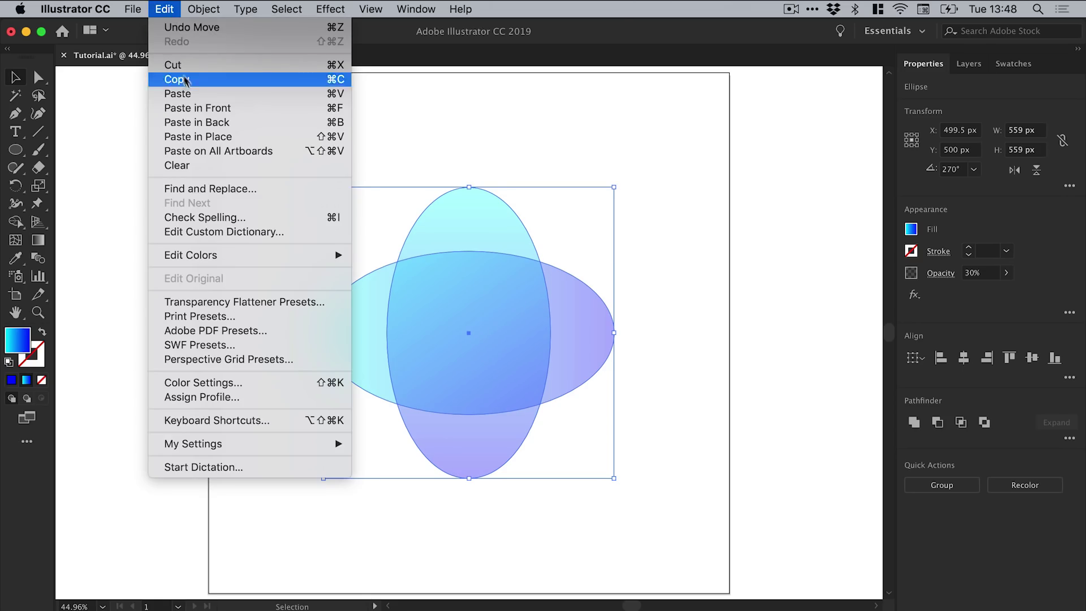
pyautogui.click(185, 79)
pyautogui.click(164, 9)
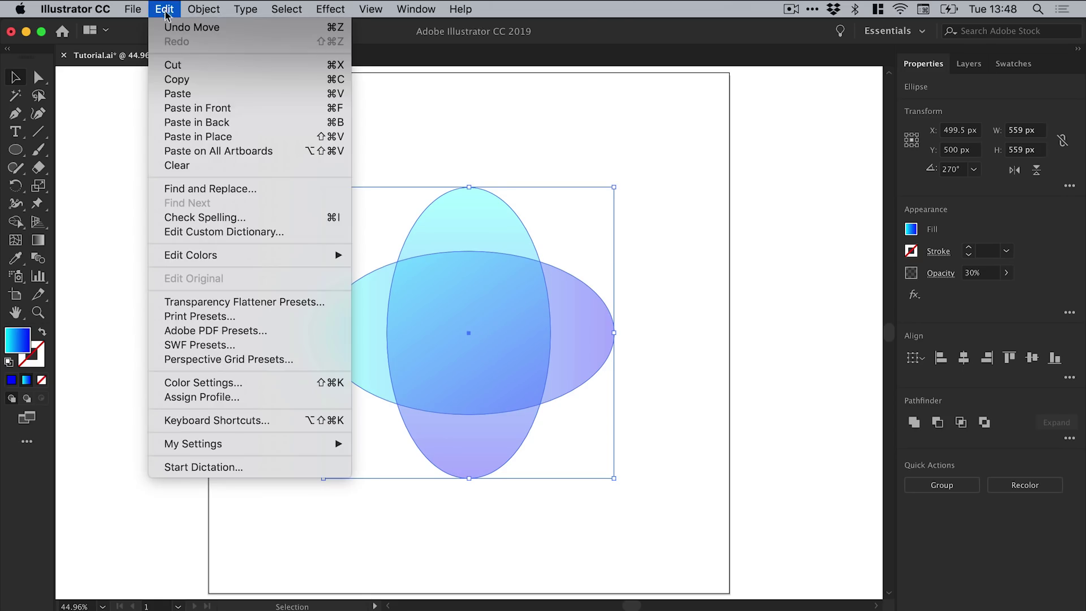
pyautogui.click(185, 138)
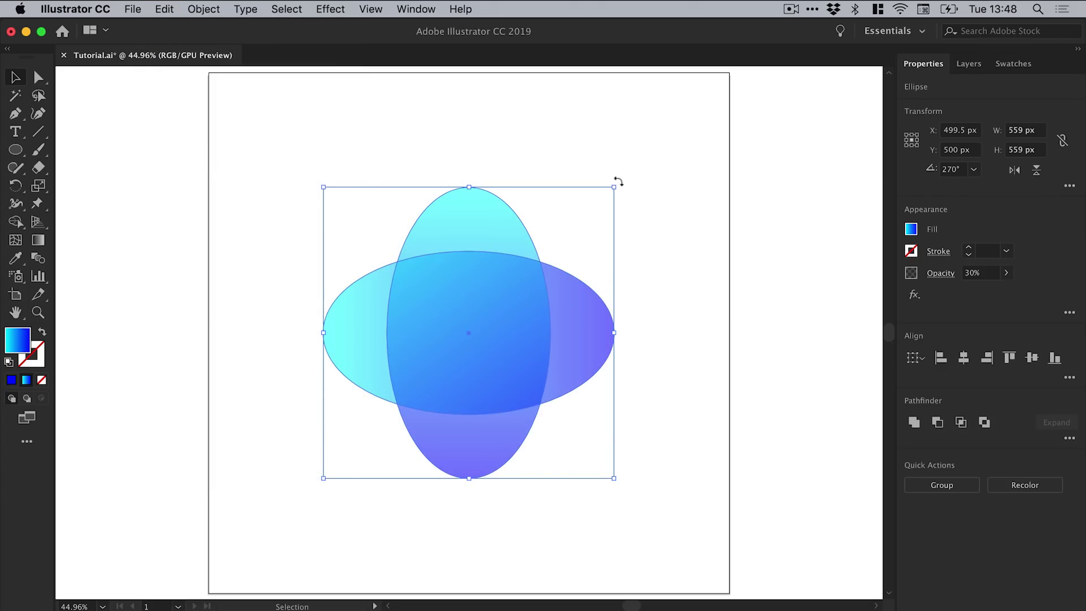
# - Rotate the pasted pair 45° onto the diagonals, then marquee-select all the flower's ellipses
pyautogui.moveTo(619, 181); pyautogui.dragTo(662, 294)
pyautogui.press('shift')
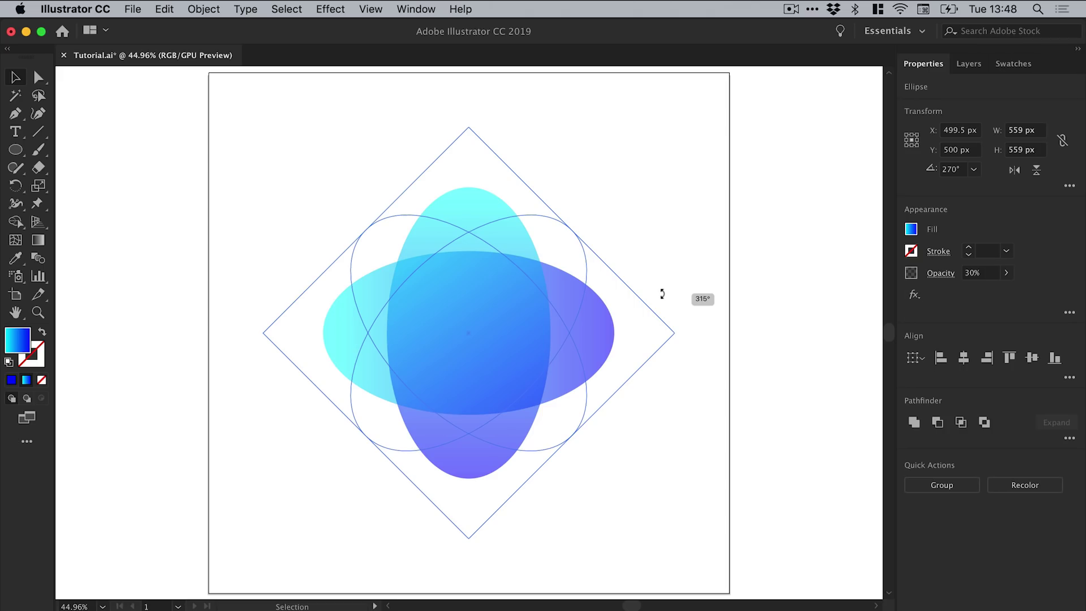
pyautogui.moveTo(662, 293); pyautogui.dragTo(661, 290)
pyautogui.click(680, 265)
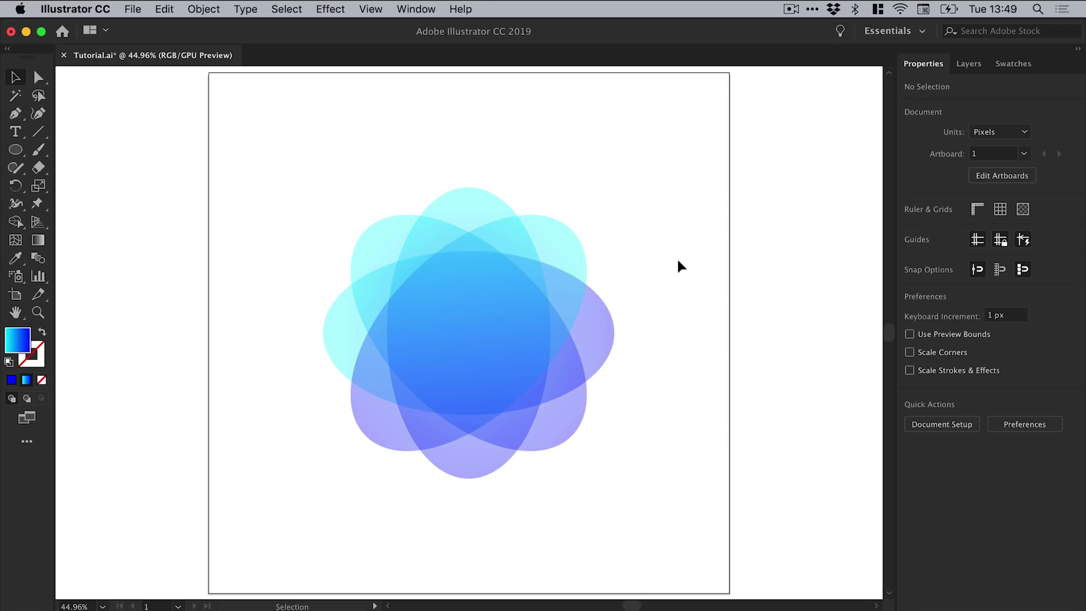
pyautogui.moveTo(302, 154); pyautogui.dragTo(642, 490)
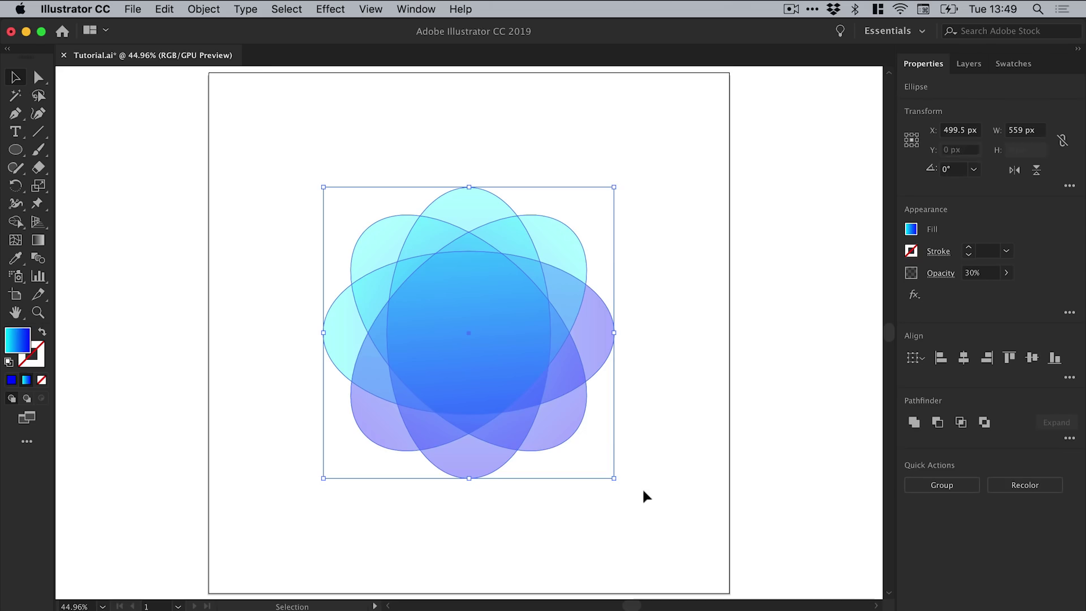
# - Group all the selected ellipses with Object > Group
pyautogui.click(214, 10)
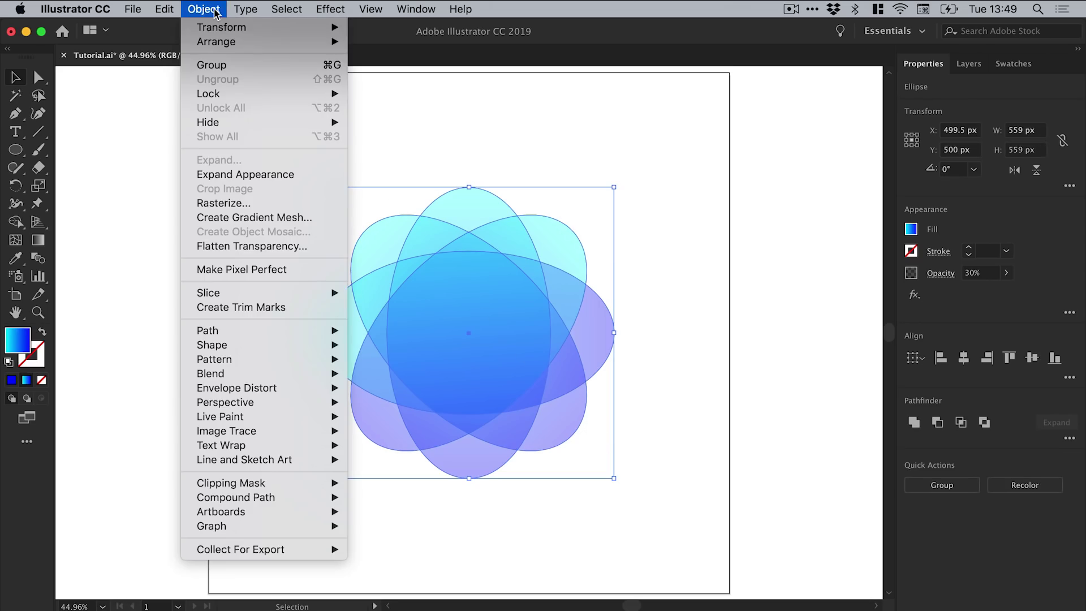
pyautogui.click(231, 66)
pyautogui.click(657, 320)
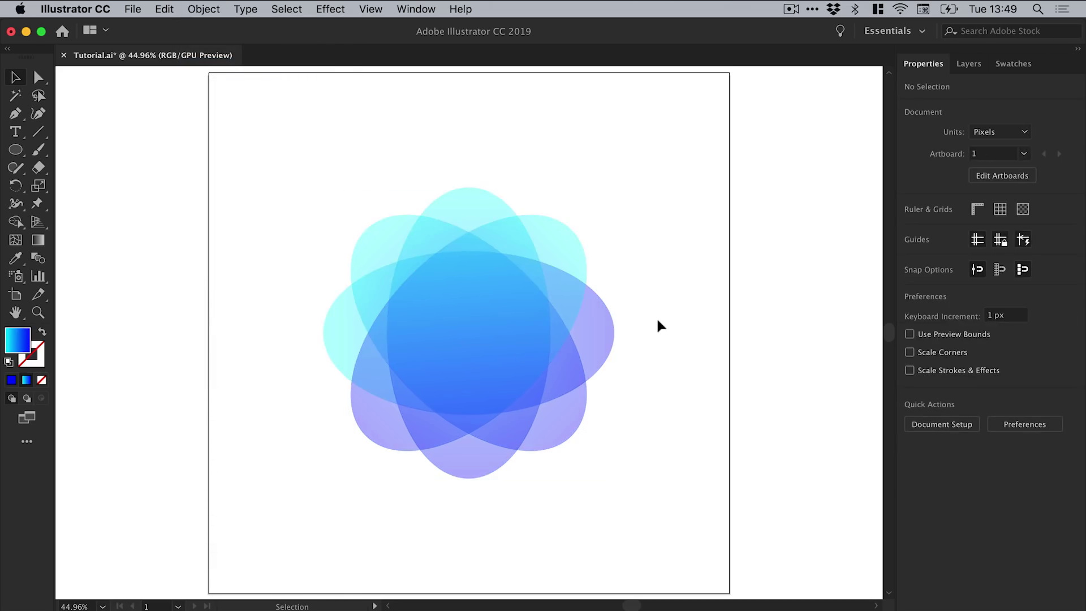
# - Try moving and rotating the flower group, then undo back to its original position and orientation
pyautogui.moveTo(508, 344); pyautogui.dragTo(358, 365)
pyautogui.press('super+z')
pyautogui.press('super+shift+z')
pyautogui.press('v')
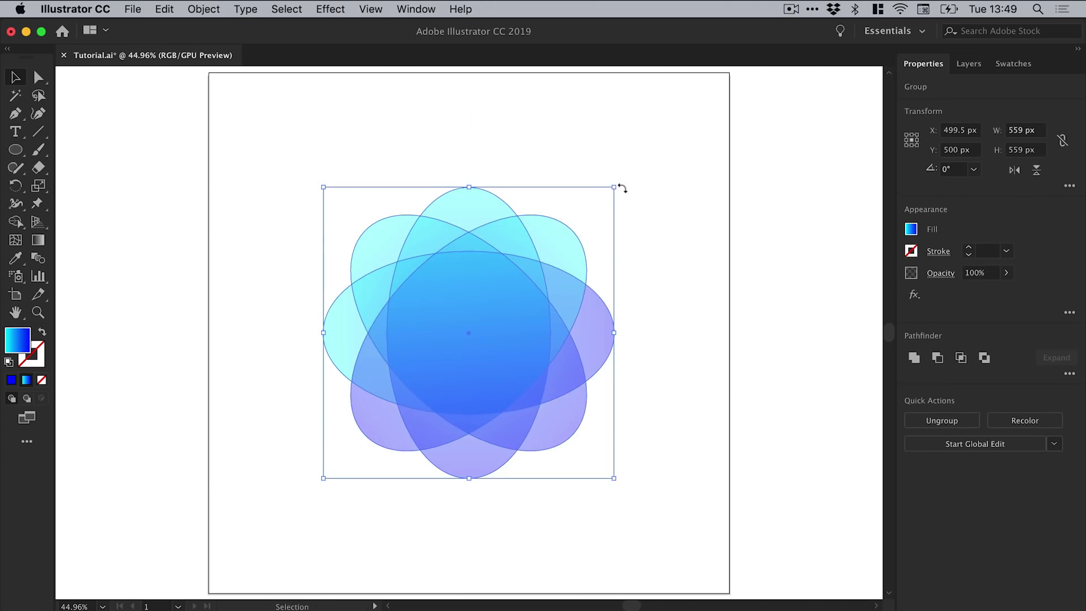
pyautogui.moveTo(619, 184); pyautogui.dragTo(368, 217)
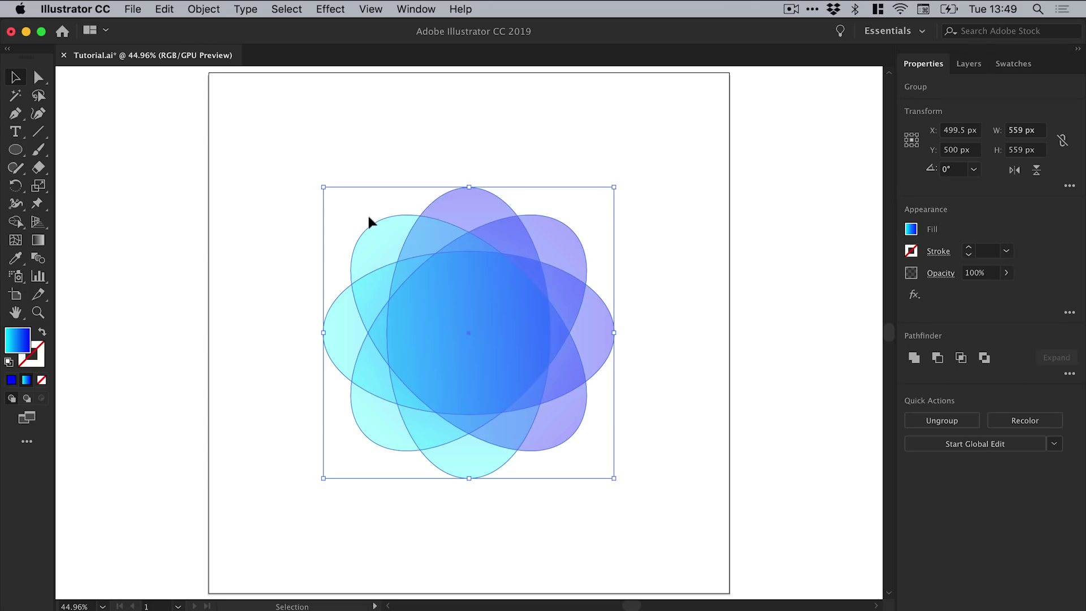
pyautogui.moveTo(315, 177); pyautogui.dragTo(402, 424)
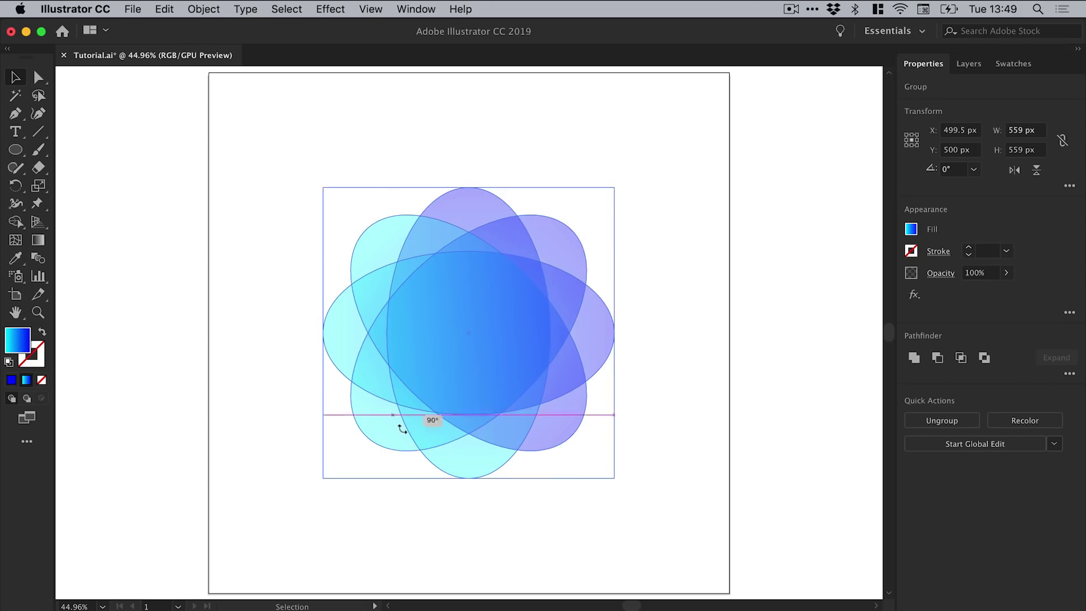
pyautogui.press('a')
pyautogui.press('super+z')
pyautogui.press('super+z')
pyautogui.press('v')
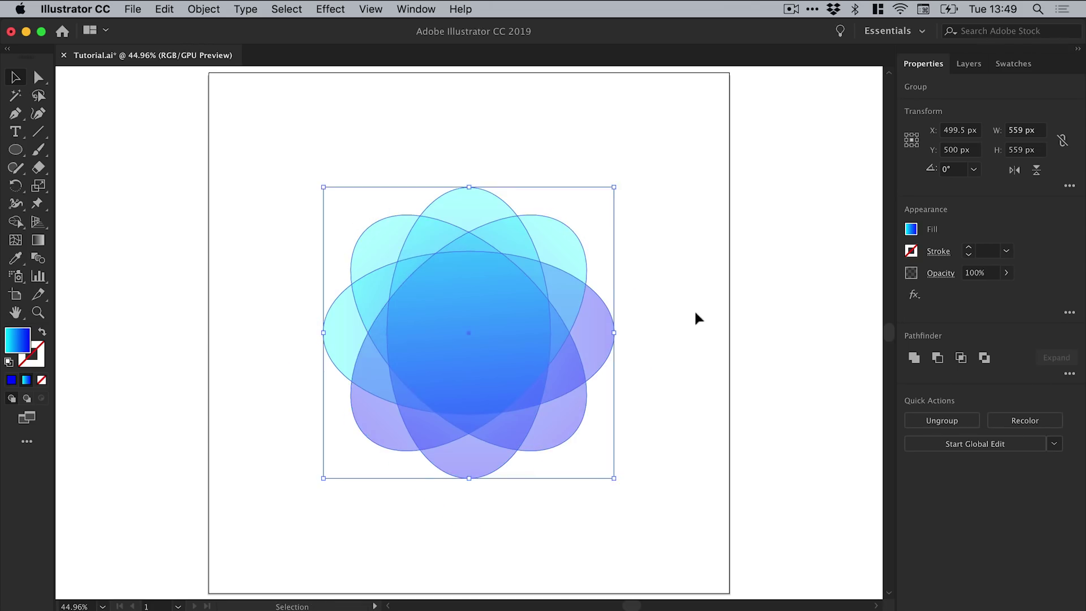
pyautogui.click(694, 309)
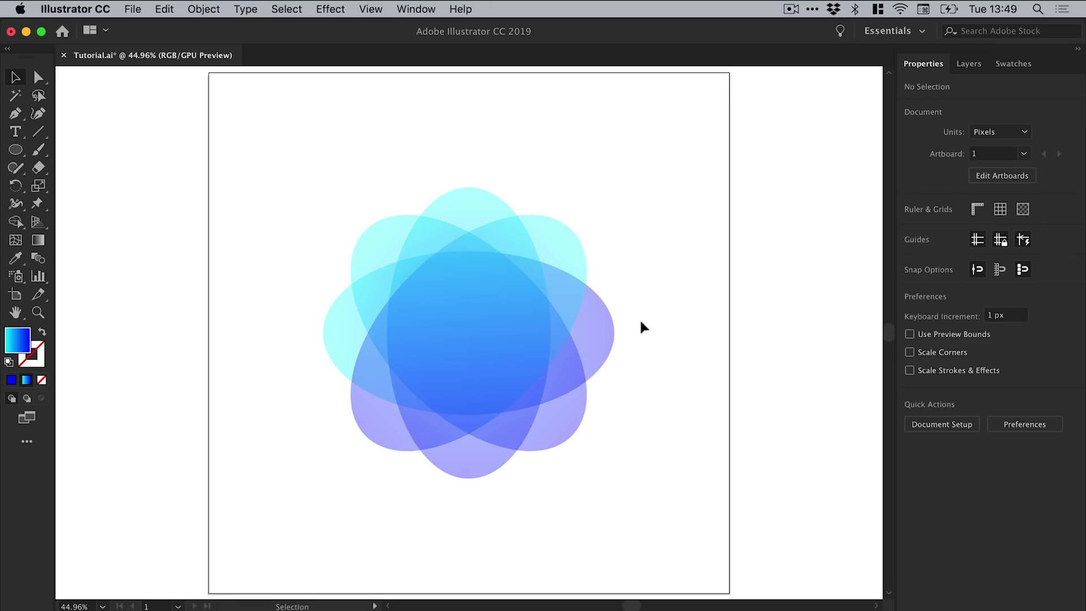
# - Scale the flower group to 705 px, then paste a centred copy shrunk to 327 px
pyautogui.click(542, 284)
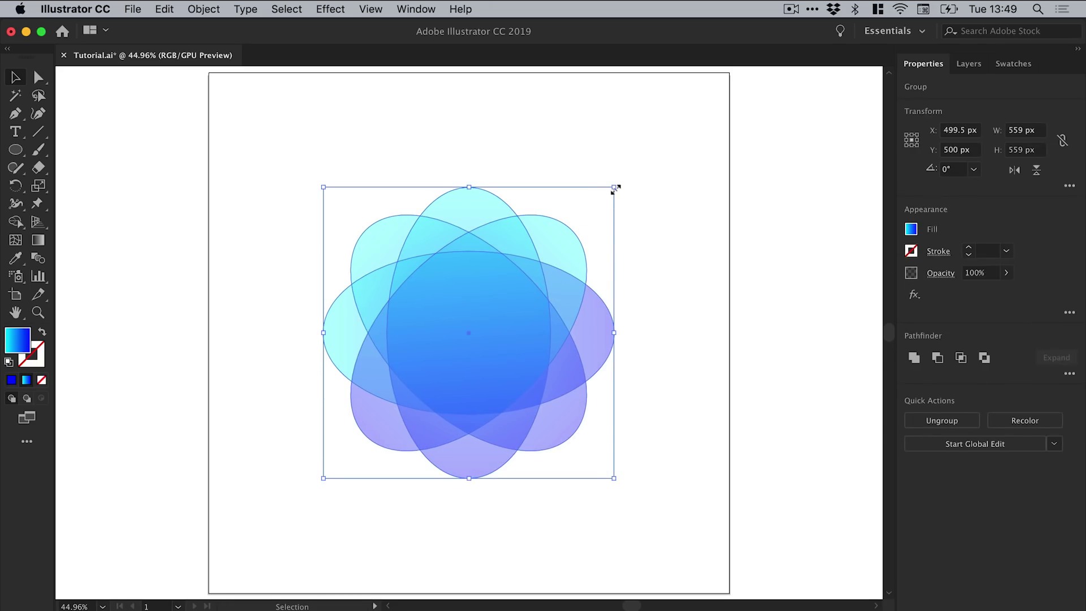
pyautogui.moveTo(615, 187); pyautogui.dragTo(652, 120)
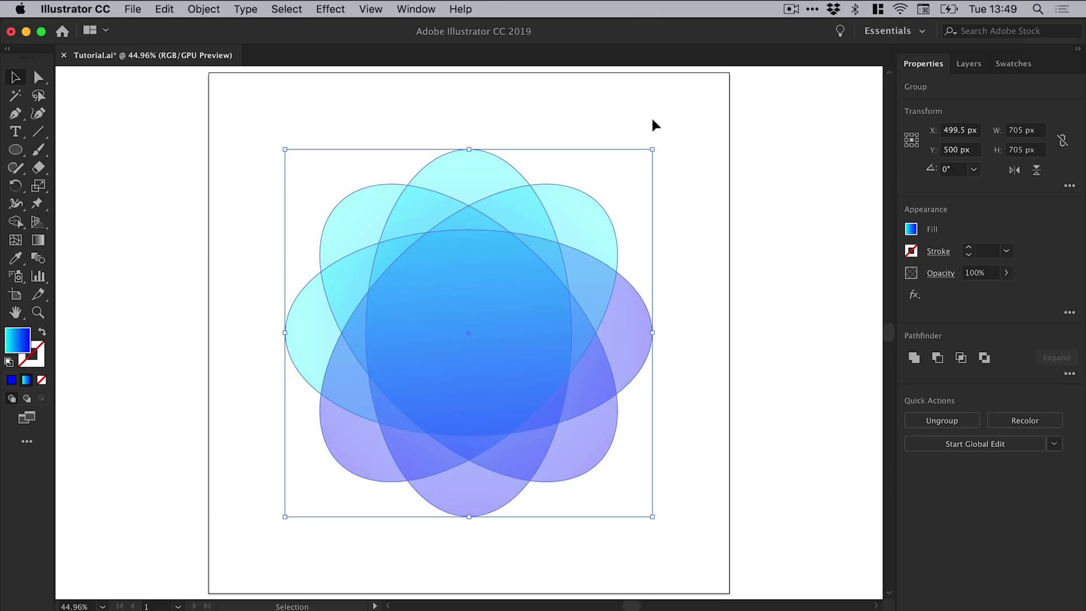
pyautogui.click(165, 9)
pyautogui.click(172, 79)
pyautogui.click(165, 9)
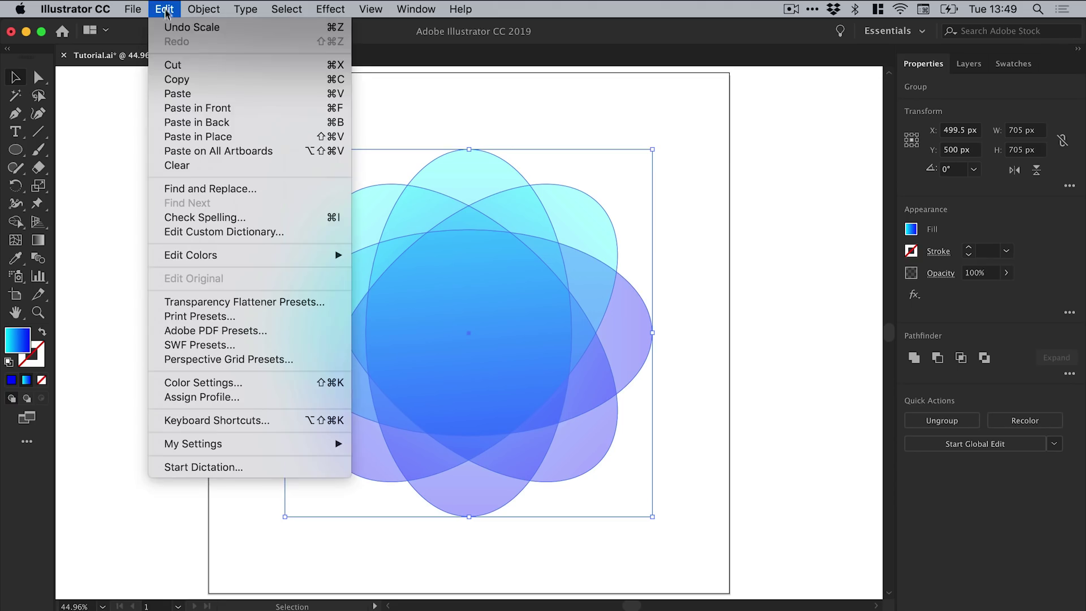
pyautogui.click(194, 137)
pyautogui.moveTo(653, 148); pyautogui.dragTo(554, 229)
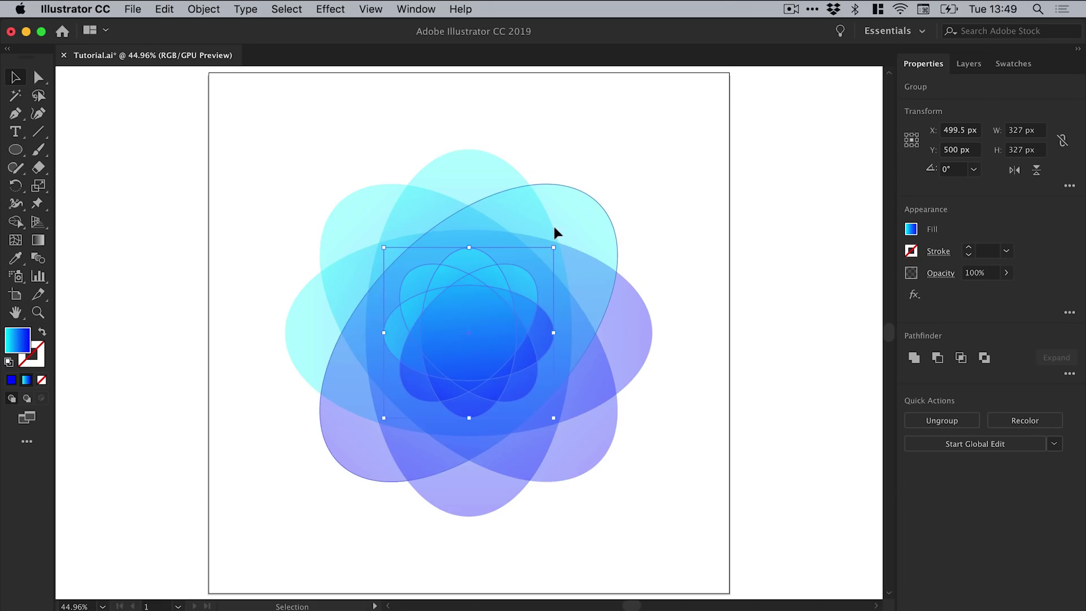
pyautogui.click(795, 211)
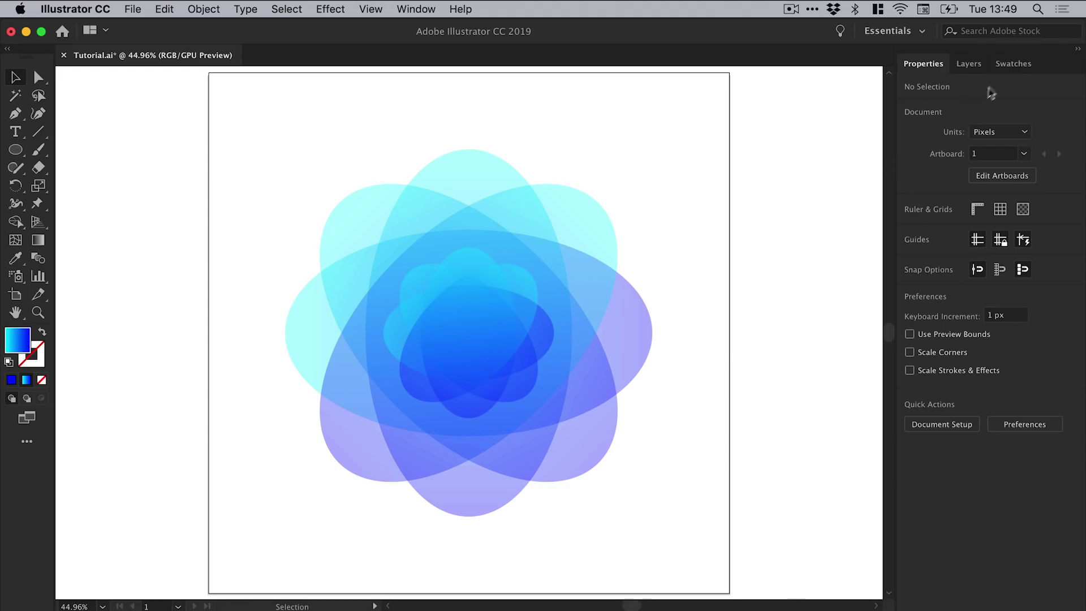
# - Retune the global RGB Cyan swatch to R 11 G 255 B 255 with live preview
pyautogui.click(1015, 67)
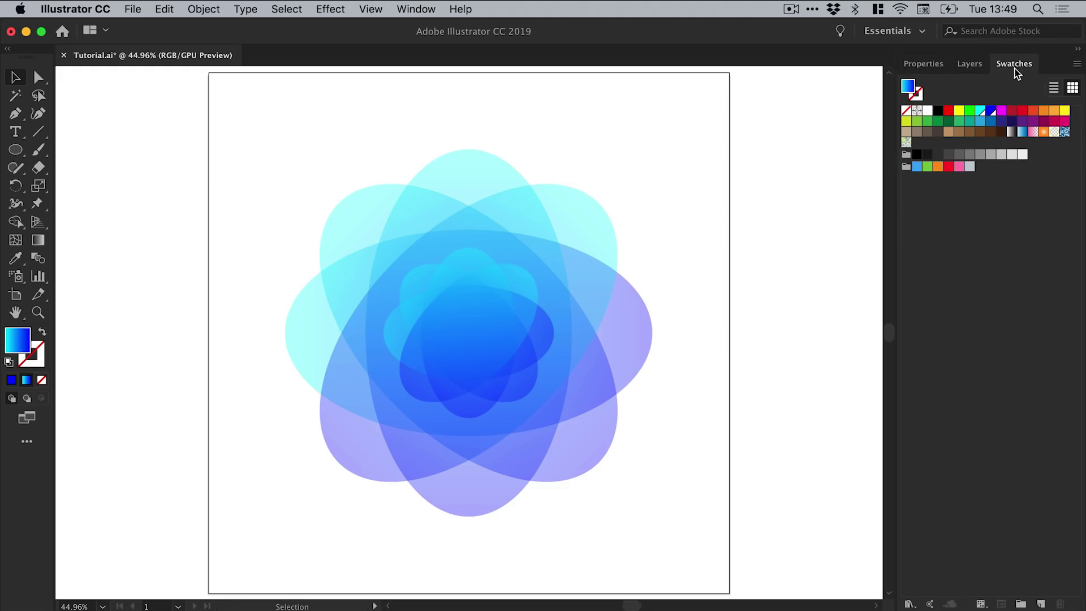
pyautogui.doubleClick(981, 115)
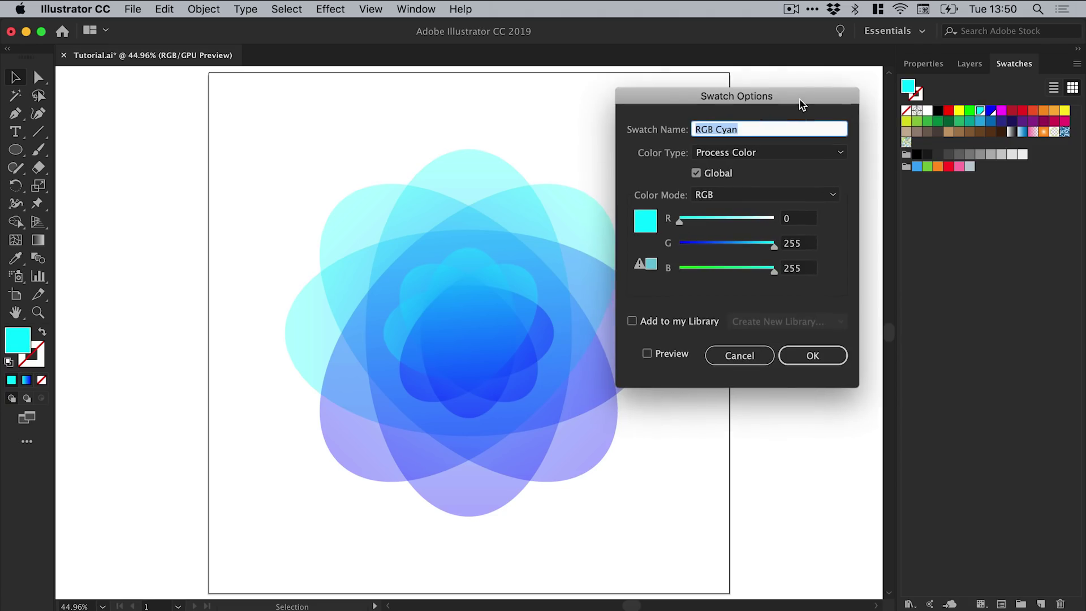
pyautogui.click(678, 355)
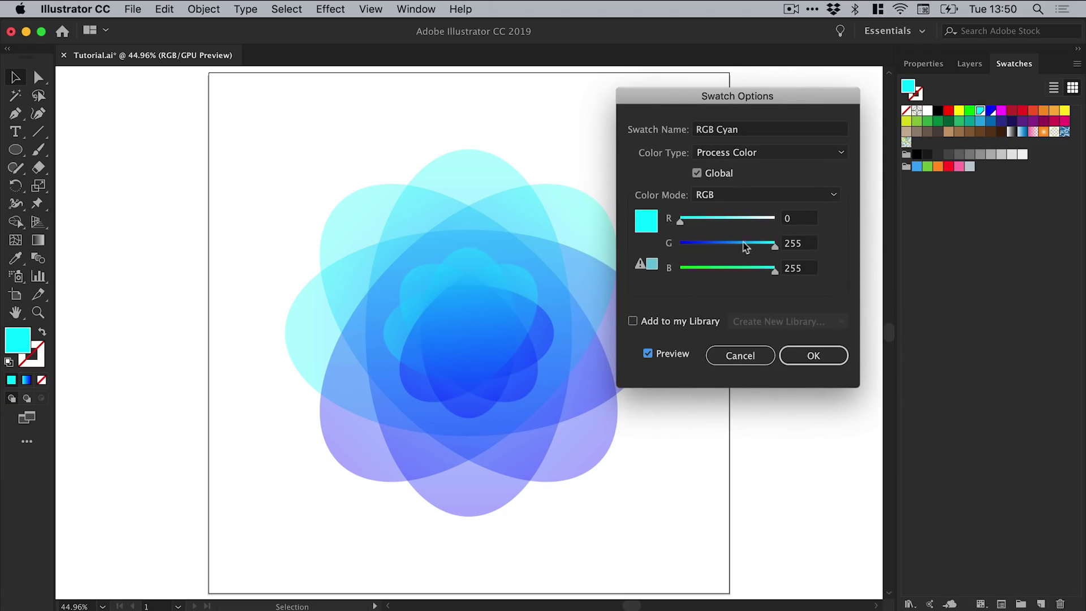
pyautogui.moveTo(772, 247); pyautogui.dragTo(744, 250)
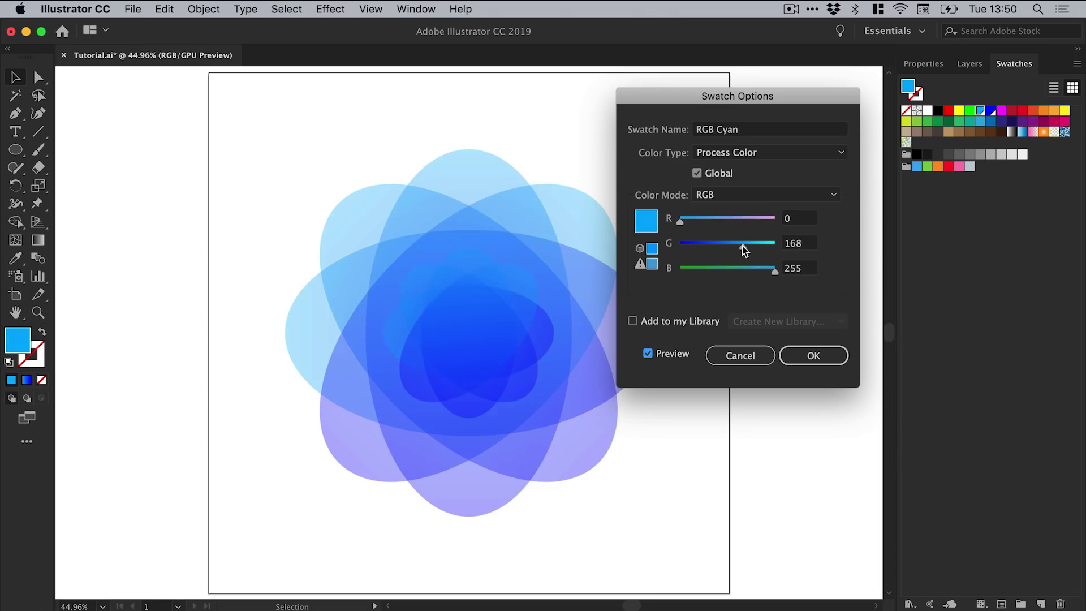
pyautogui.moveTo(703, 220); pyautogui.dragTo(684, 221)
pyautogui.moveTo(760, 249)
pyautogui.mouseDown()
pyautogui.moveTo(748, 250)
pyautogui.moveTo(776, 249)
pyautogui.mouseUp()
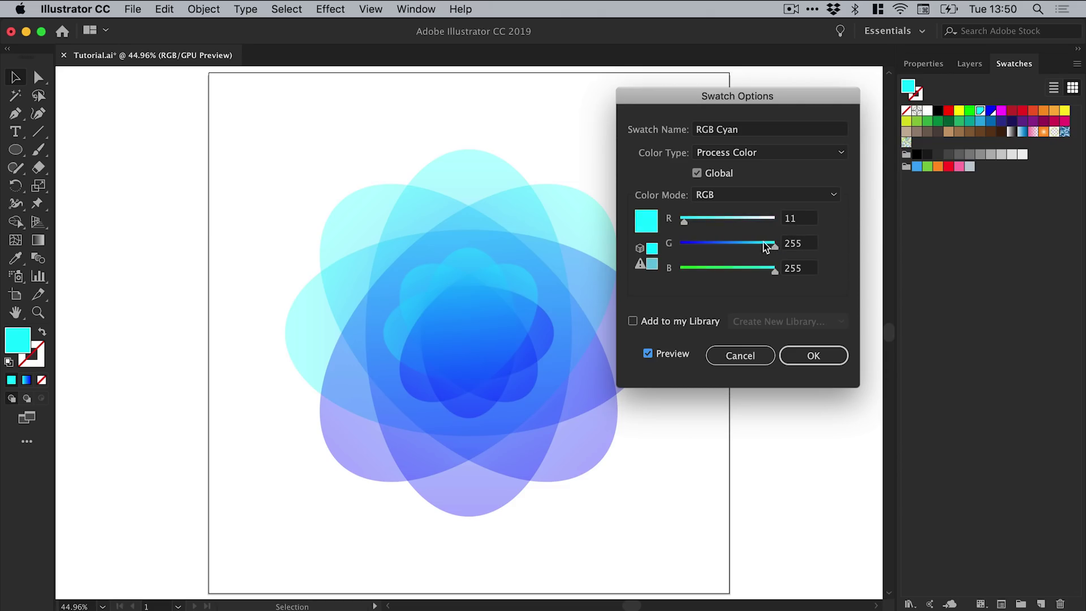
pyautogui.click(812, 355)
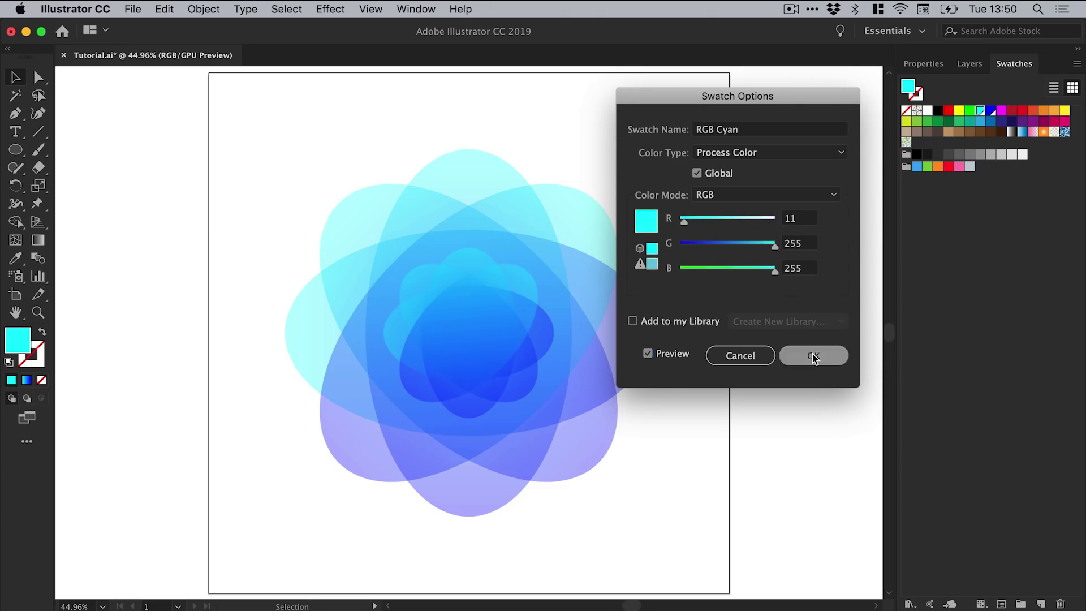
# - Shift the global RGB Blue swatch toward purple, to R 78 G 55 B 245
pyautogui.doubleClick(990, 112)
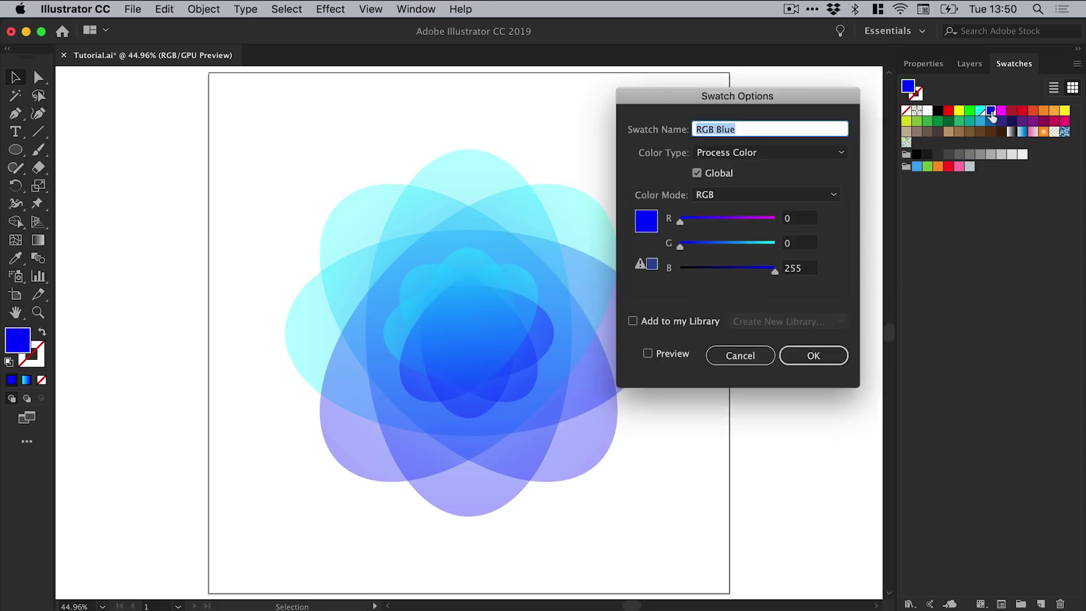
pyautogui.click(647, 354)
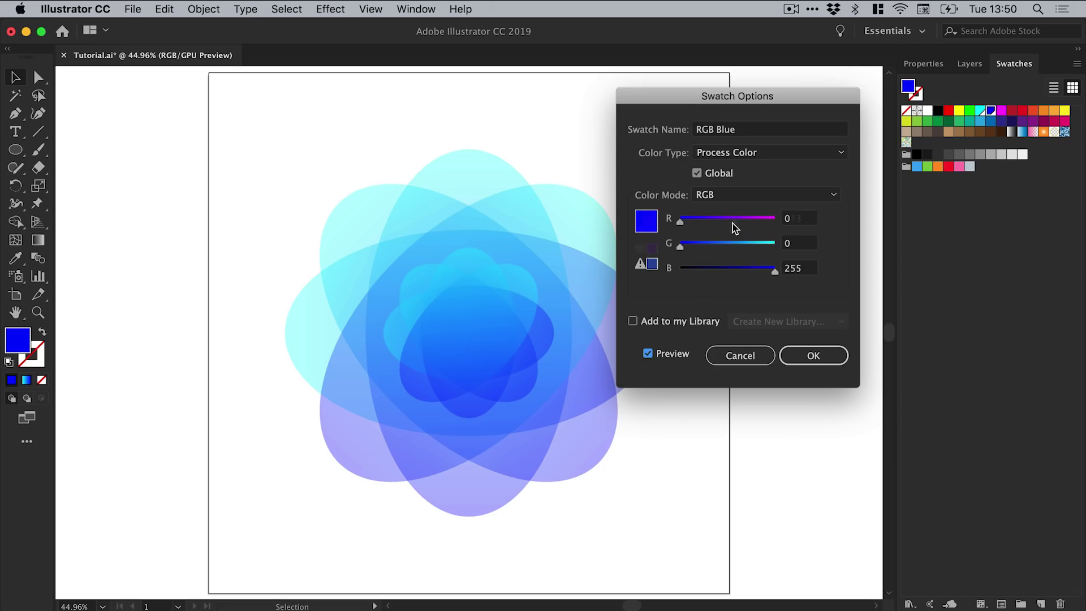
pyautogui.moveTo(720, 220); pyautogui.dragTo(699, 246)
pyautogui.moveTo(701, 220); pyautogui.dragTo(707, 218)
pyautogui.click(814, 354)
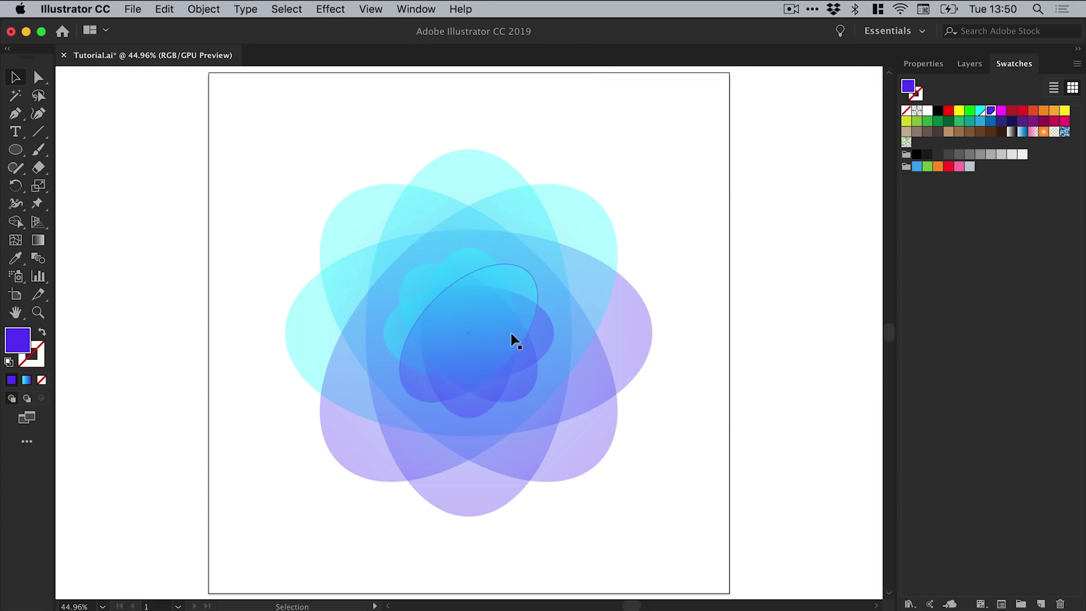
# - Drag the 327 px inner flower copy off the artboard to the right
pyautogui.moveTo(512, 339); pyautogui.dragTo(748, 329)
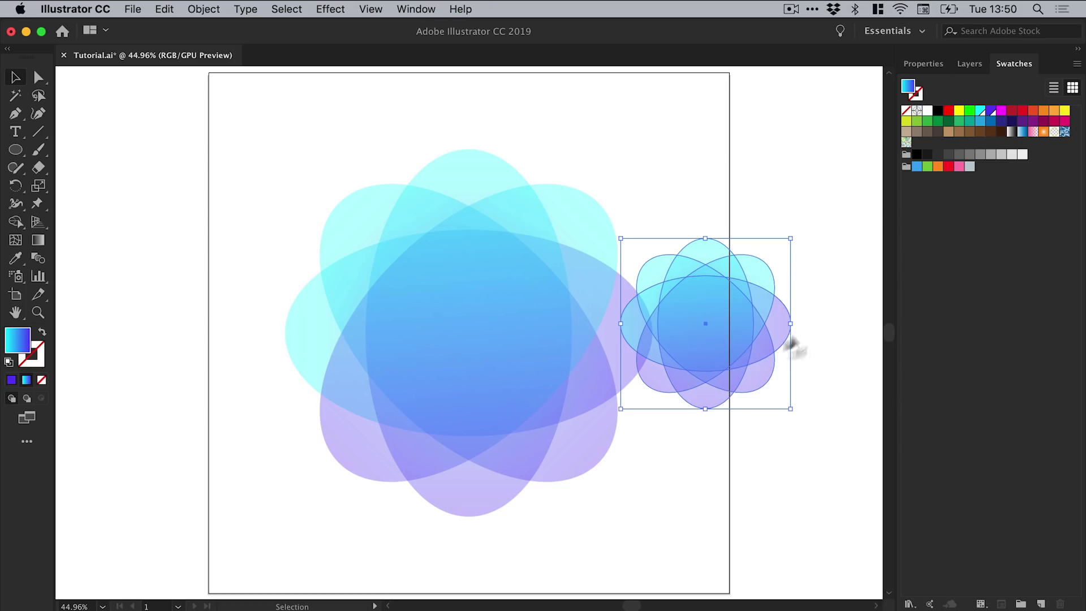
pyautogui.press('super+z')
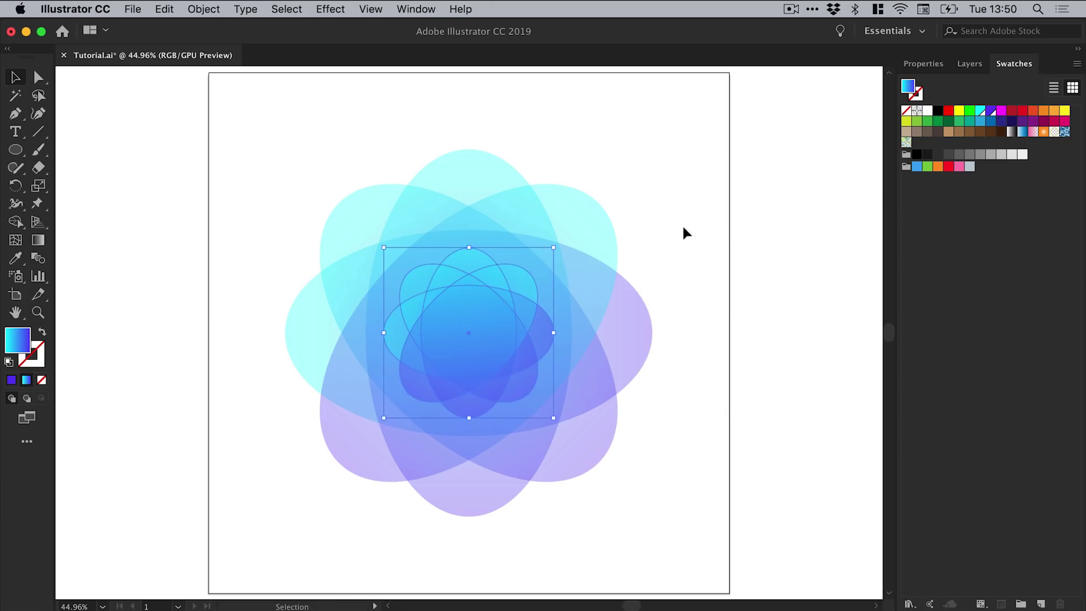
pyautogui.click(684, 232)
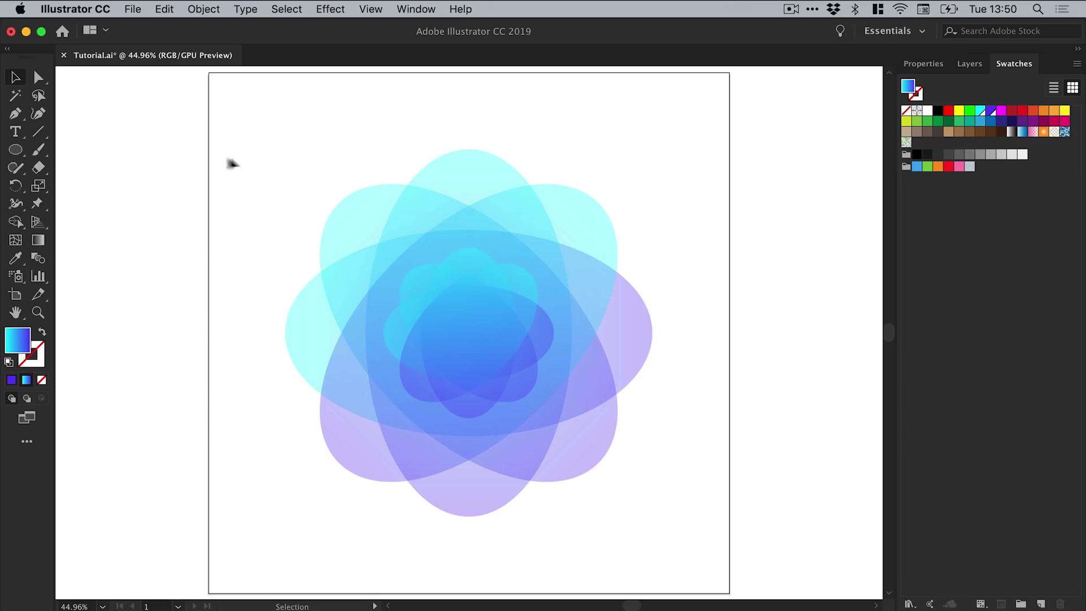
pyautogui.moveTo(511, 367); pyautogui.dragTo(723, 278)
pyautogui.click(707, 281)
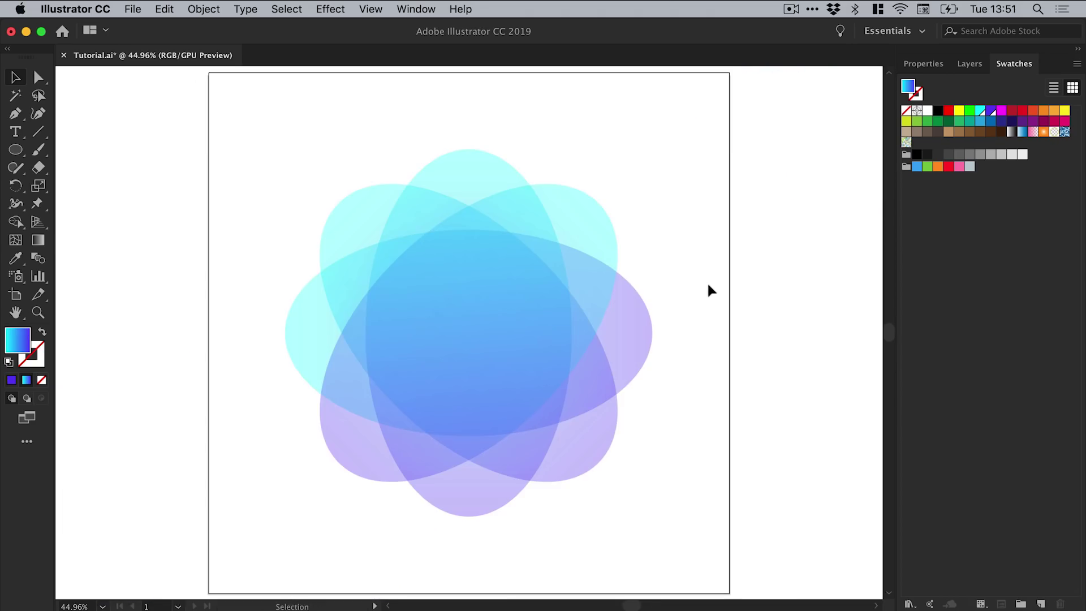
# - Draw a white-filled circle, drag it over the flower's centre, then select everything
pyautogui.click(15, 149)
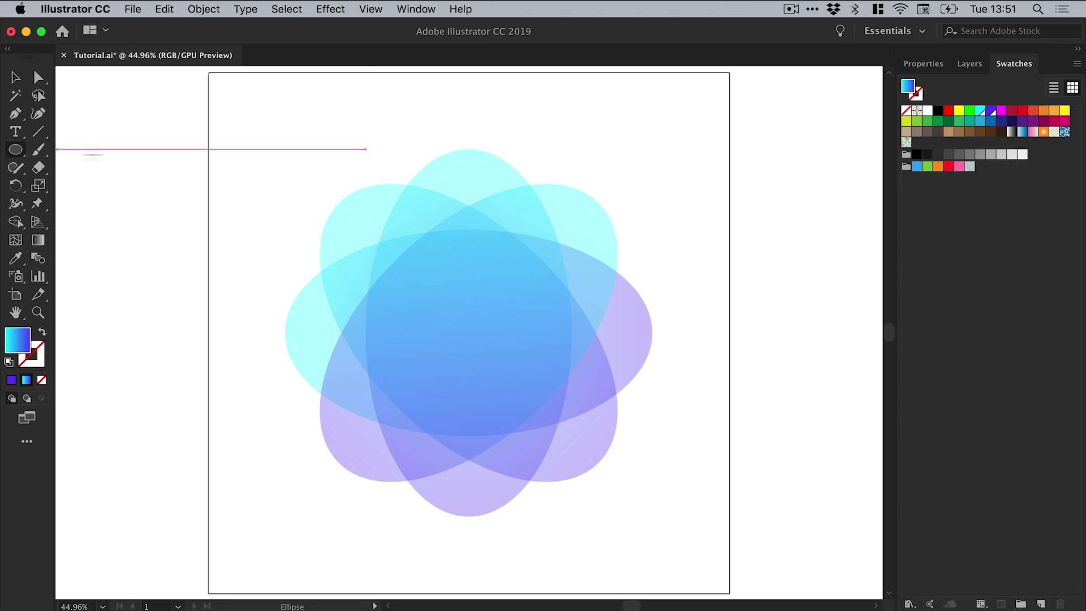
pyautogui.moveTo(280, 156); pyautogui.dragTo(525, 388)
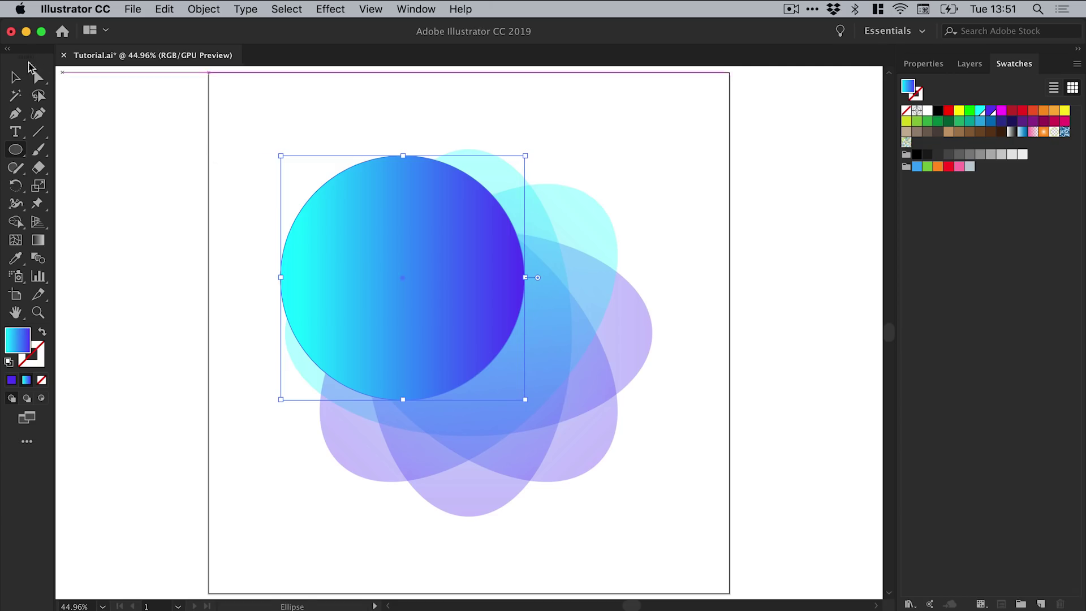
pyautogui.click(15, 77)
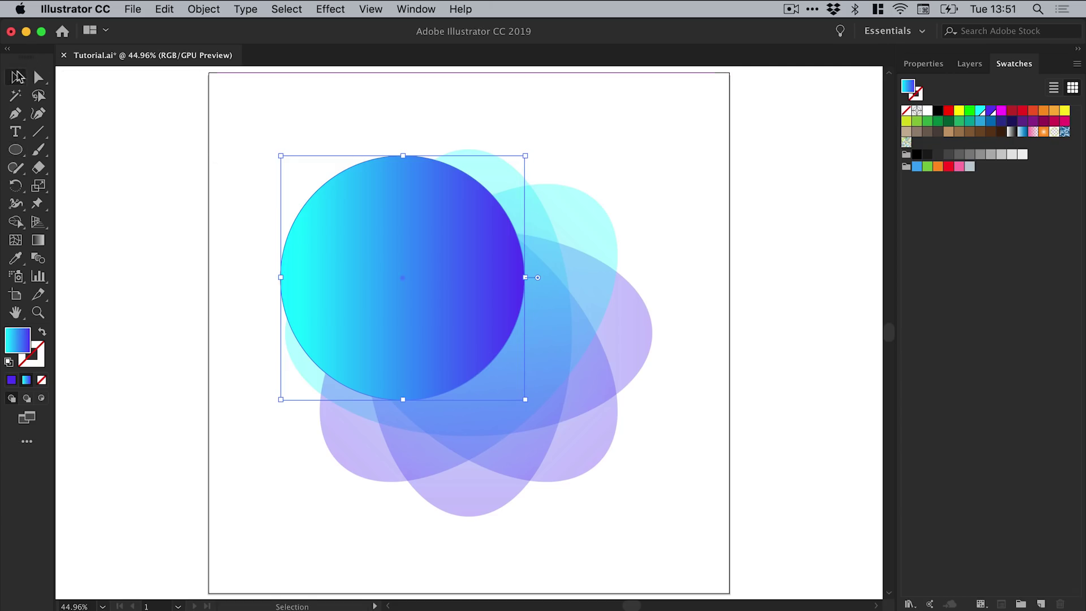
pyautogui.click(928, 111)
pyautogui.moveTo(478, 303); pyautogui.dragTo(618, 303)
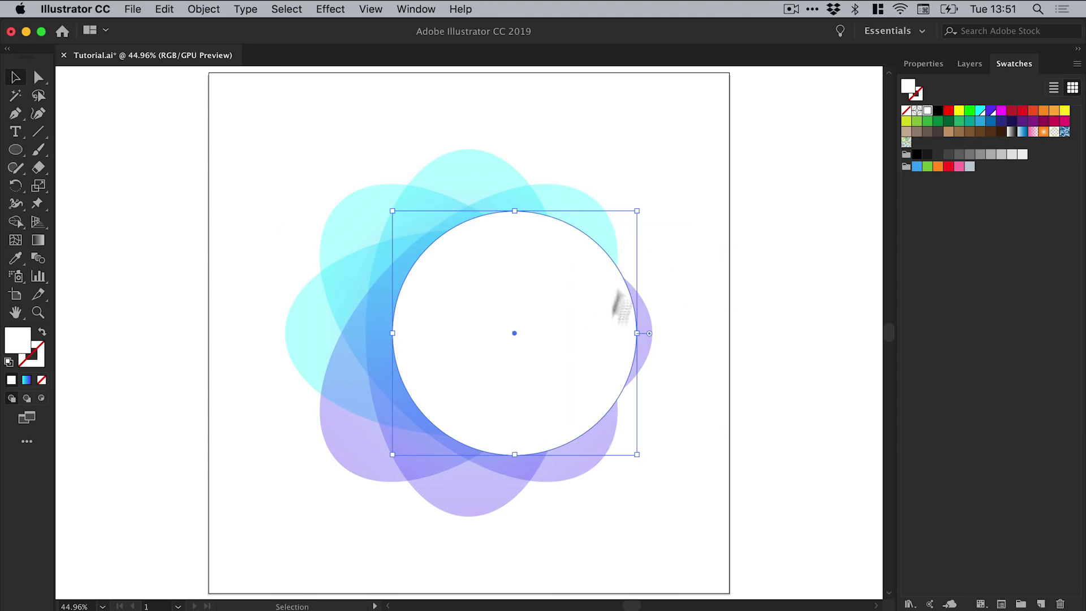
pyautogui.moveTo(686, 162); pyautogui.dragTo(391, 436)
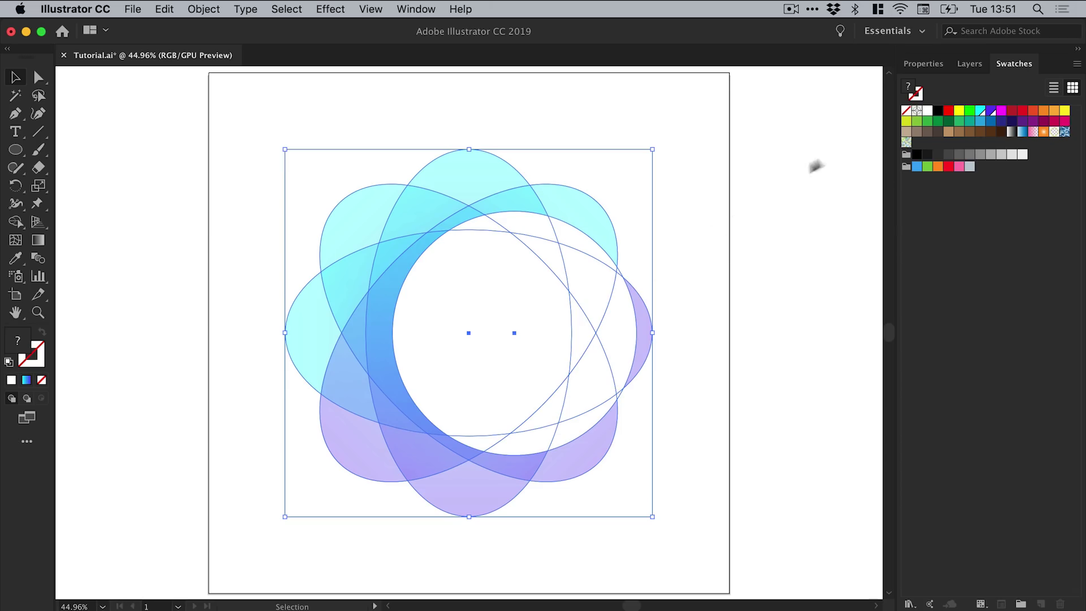
# - Align the white circle and flower on their horizontal centres from the Properties panel
pyautogui.click(924, 64)
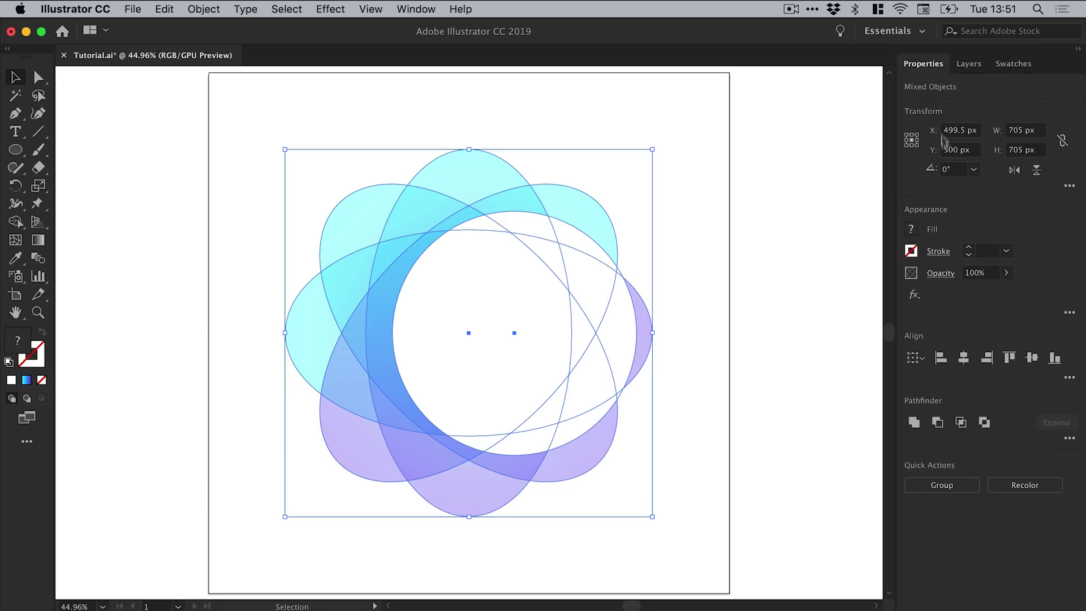
pyautogui.click(963, 357)
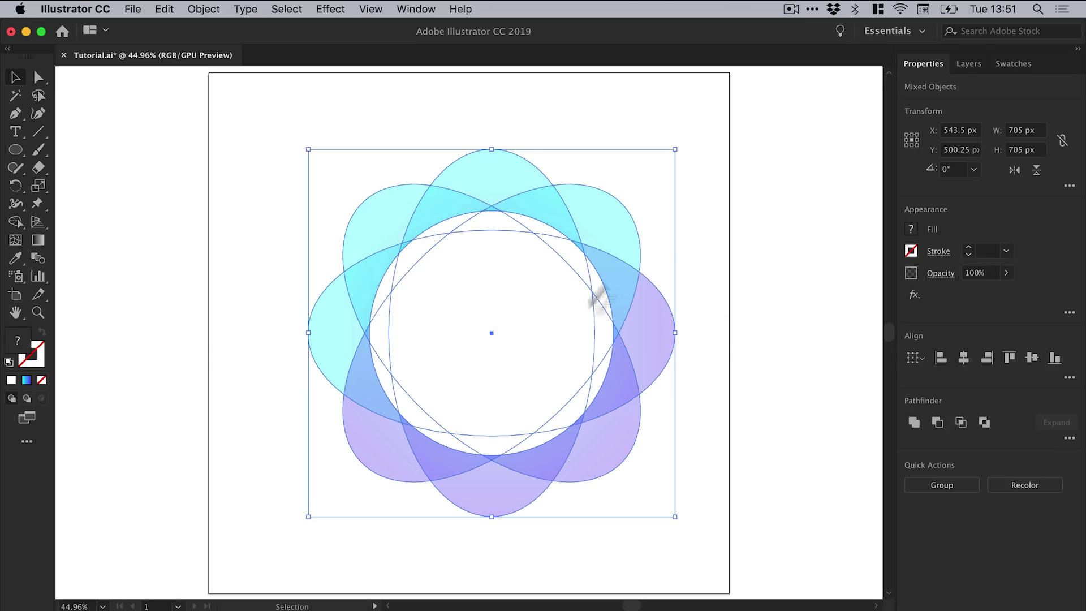
pyautogui.click(749, 210)
# - Zoom in and resize the white circle from its centre to 485 px across
pyautogui.press('z')
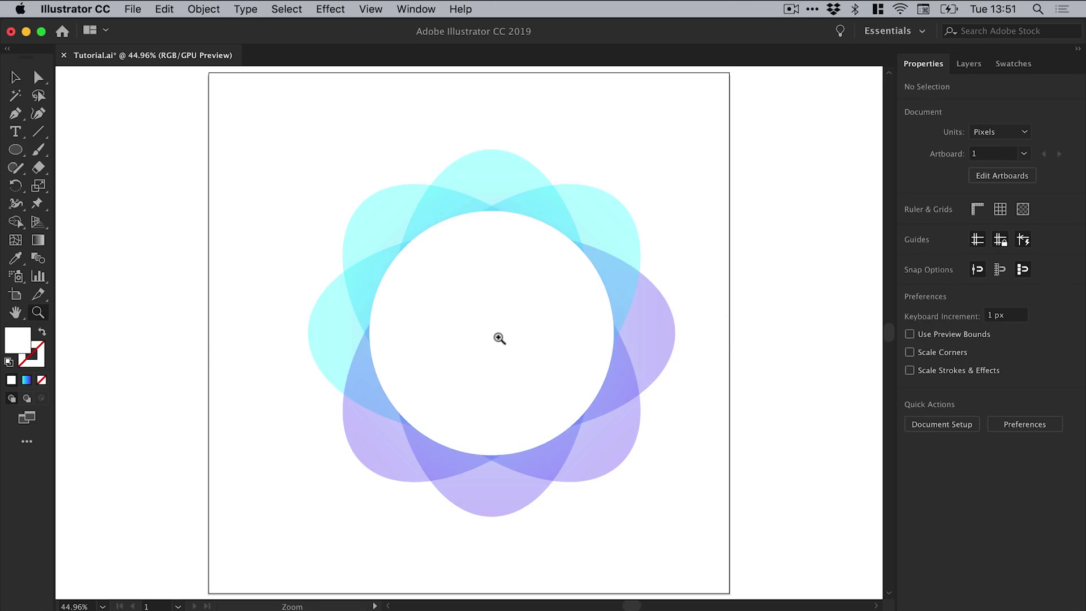
pyautogui.click(494, 342)
pyautogui.click(494, 342)
pyautogui.press('v')
pyautogui.click(606, 193)
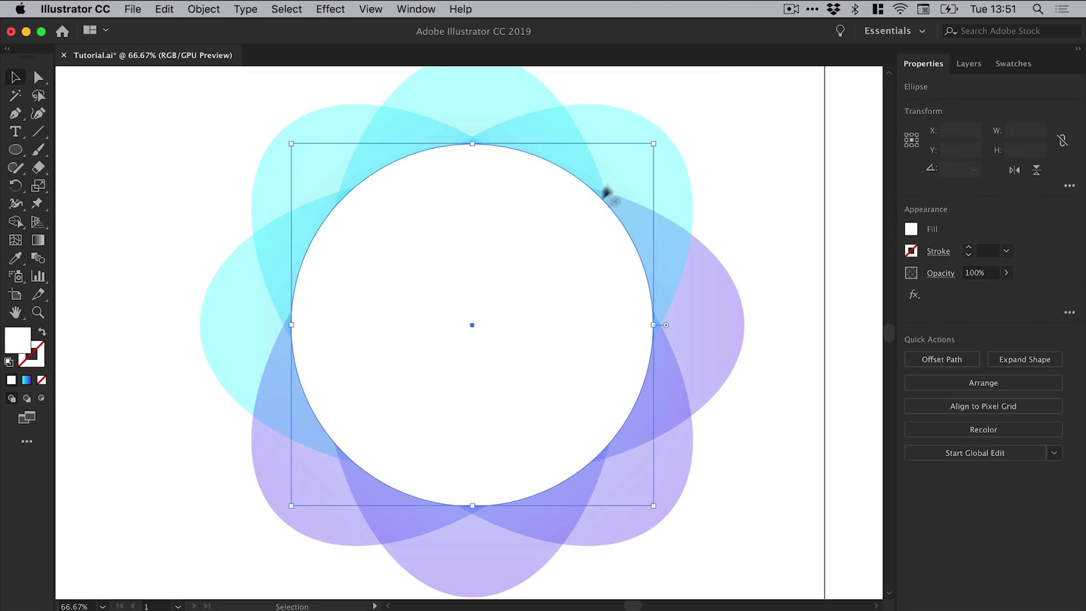
pyautogui.moveTo(653, 144); pyautogui.dragTo(660, 145)
pyautogui.press('z')
pyautogui.click(497, 128)
pyautogui.press('v')
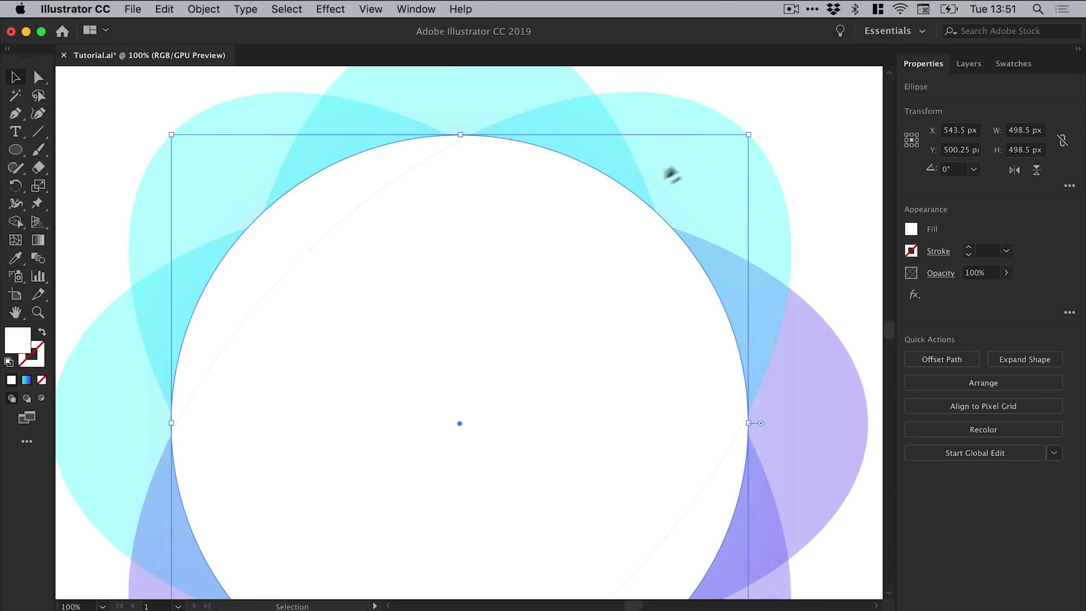
pyautogui.moveTo(748, 135); pyautogui.dragTo(742, 141)
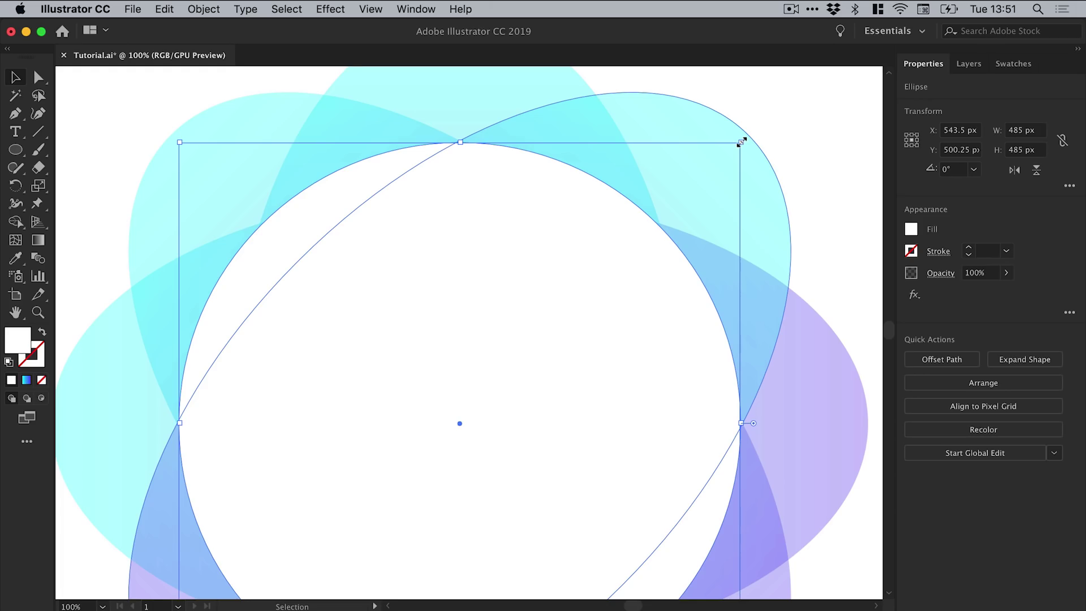
# - Turn off Snap to Pixel, enlarge the white circle to about 489 px, then fit the artboard
pyautogui.click(371, 9)
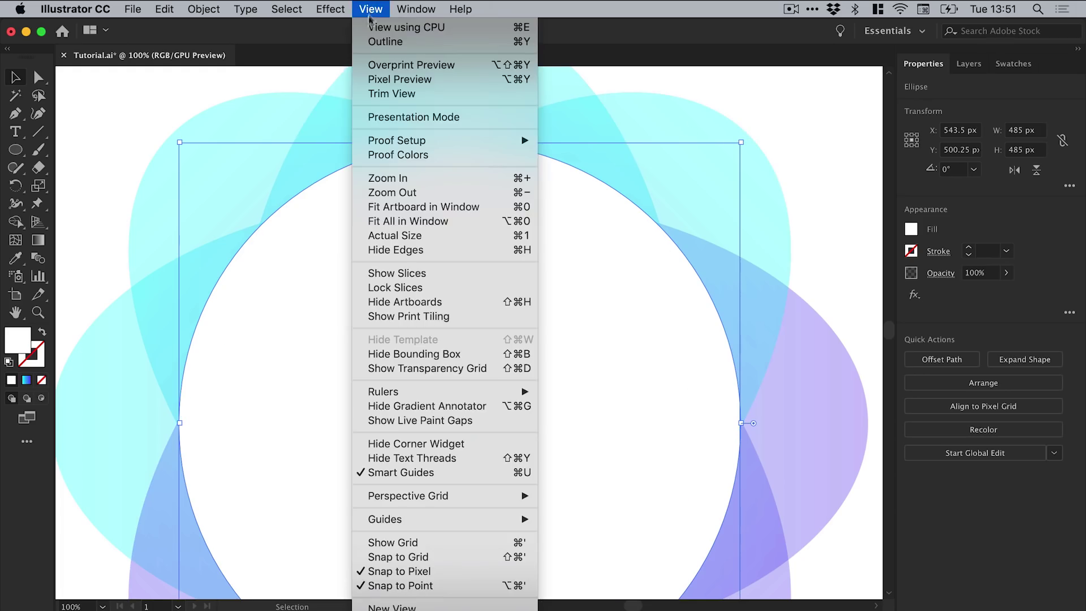
pyautogui.click(398, 571)
pyautogui.moveTo(739, 140); pyautogui.dragTo(739, 141)
pyautogui.scroll(5, 681, 216)
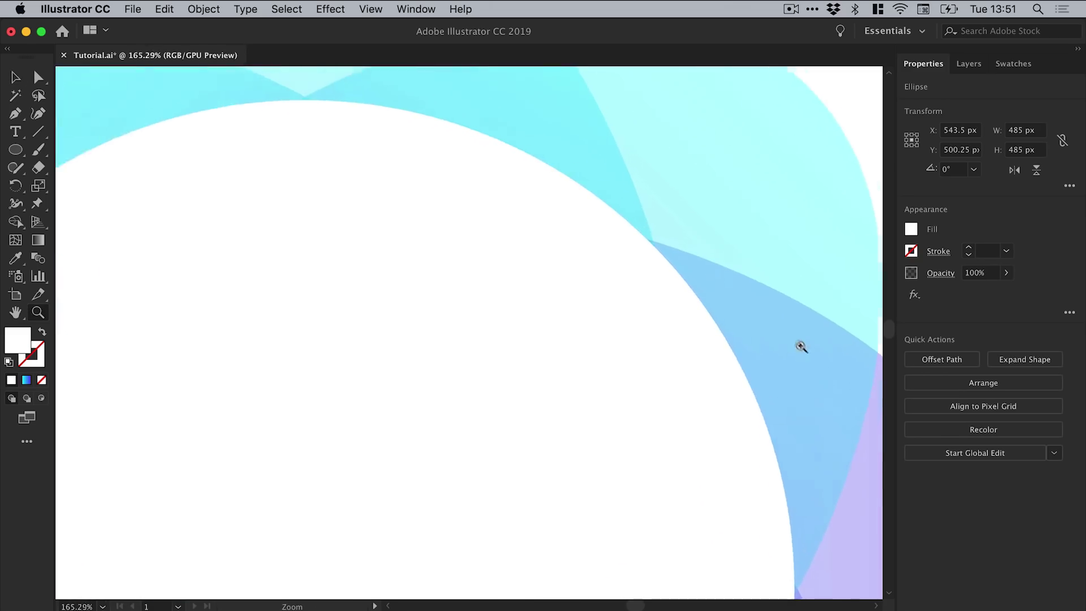
pyautogui.moveTo(669, 358); pyautogui.dragTo(635, 398)
pyautogui.moveTo(687, 213); pyautogui.dragTo(690, 206)
pyautogui.press('super+shift+a')
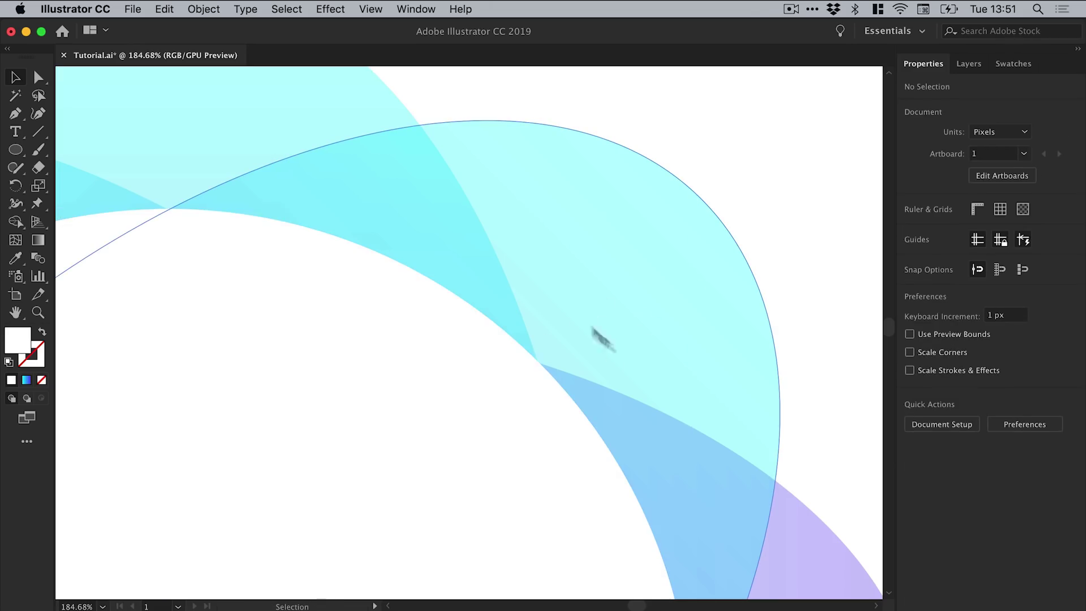
pyautogui.press('super+0')
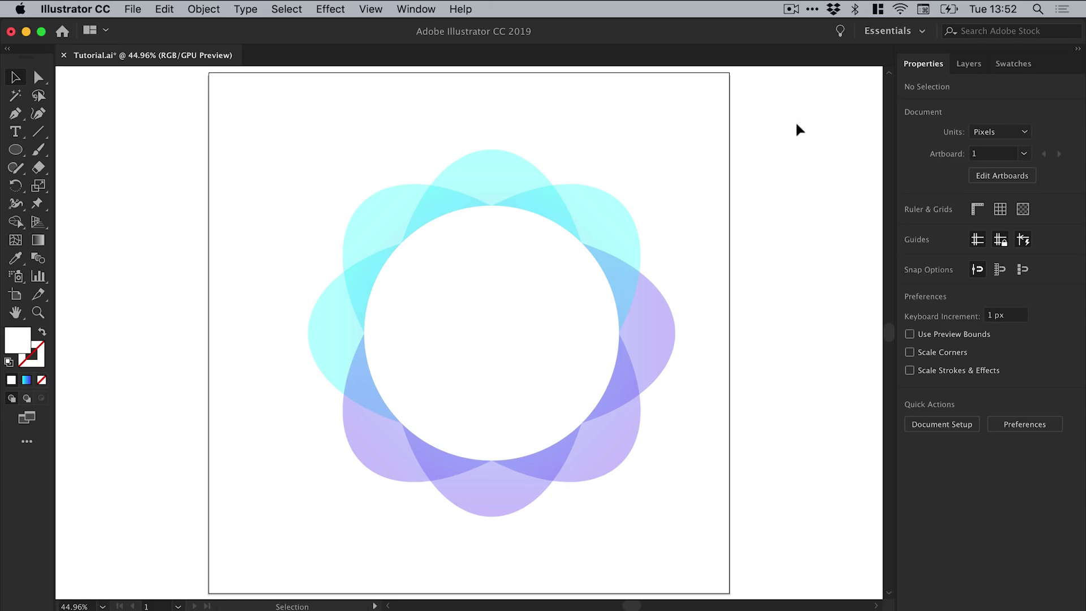
# - Select the flower and circle, then Shape Builder-merge the inner petal fragments into the white circle
pyautogui.moveTo(796, 123); pyautogui.dragTo(305, 491)
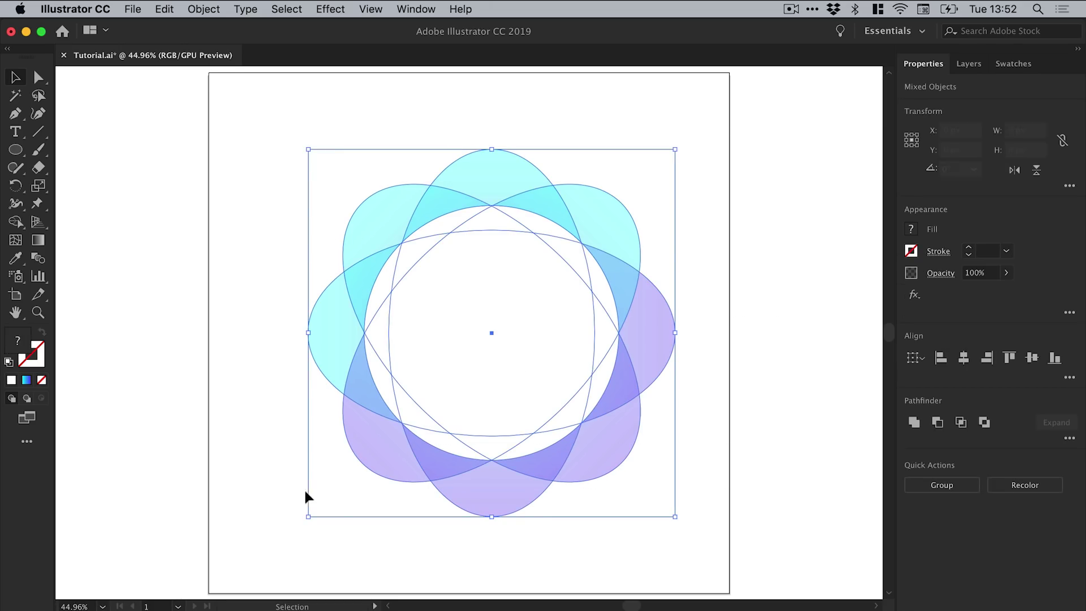
pyautogui.click(17, 224)
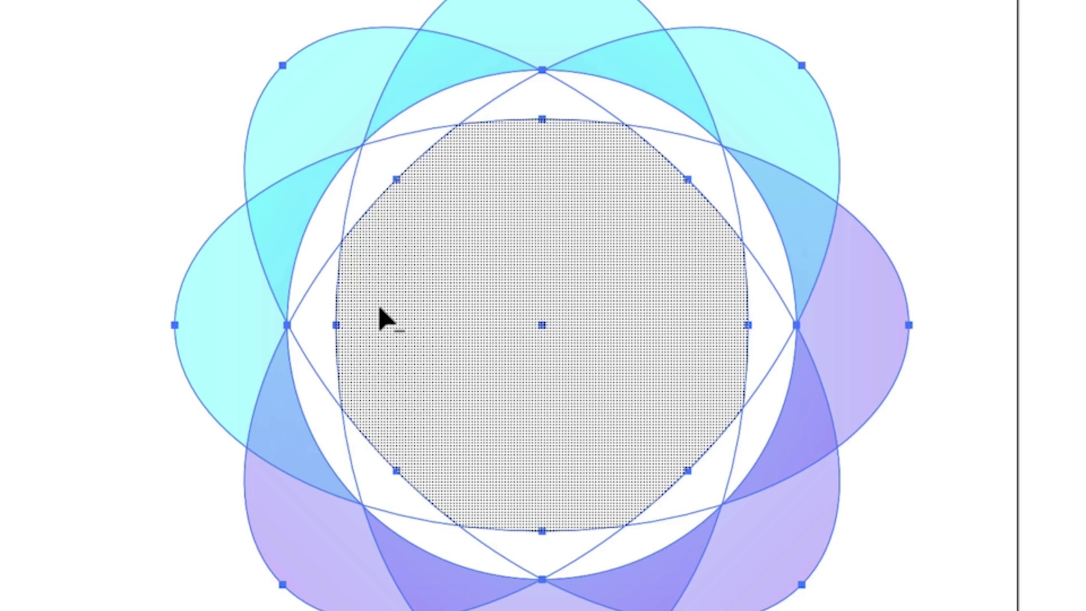
pyautogui.moveTo(379, 305)
pyautogui.mouseDown()
pyautogui.moveTo(372, 237)
pyautogui.moveTo(386, 173)
pyautogui.moveTo(423, 135)
pyautogui.moveTo(478, 108)
pyautogui.moveTo(594, 103)
pyautogui.moveTo(701, 172)
pyautogui.moveTo(758, 250)
pyautogui.moveTo(765, 375)
pyautogui.moveTo(753, 418)
pyautogui.moveTo(663, 524)
pyautogui.moveTo(590, 554)
pyautogui.moveTo(467, 551)
pyautogui.moveTo(419, 529)
pyautogui.moveTo(314, 422)
pyautogui.moveTo(315, 297)
pyautogui.moveTo(330, 226)
pyautogui.mouseUp()
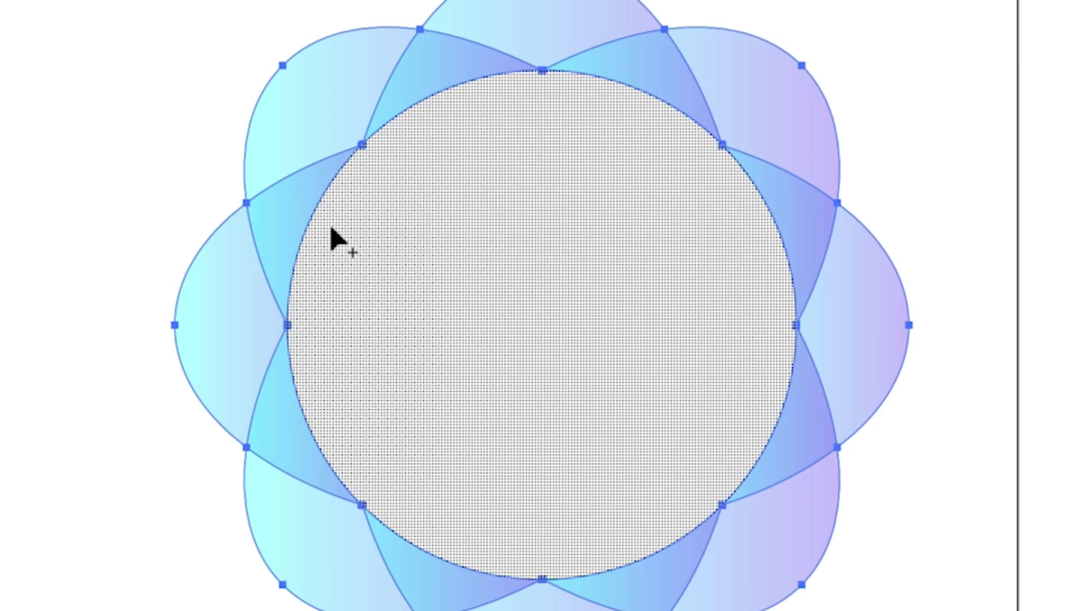
pyautogui.press('v')
pyautogui.press('super+shift+a')
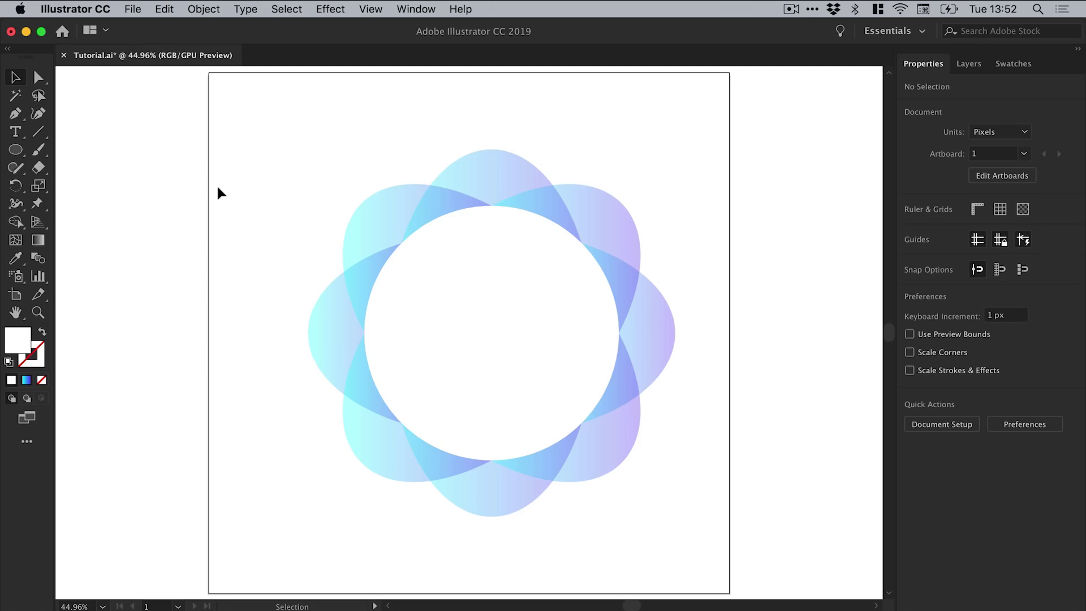
# - Copy the whole flower, paste it in place, and rotate the copy to offset its petals
pyautogui.moveTo(249, 115); pyautogui.dragTo(711, 544)
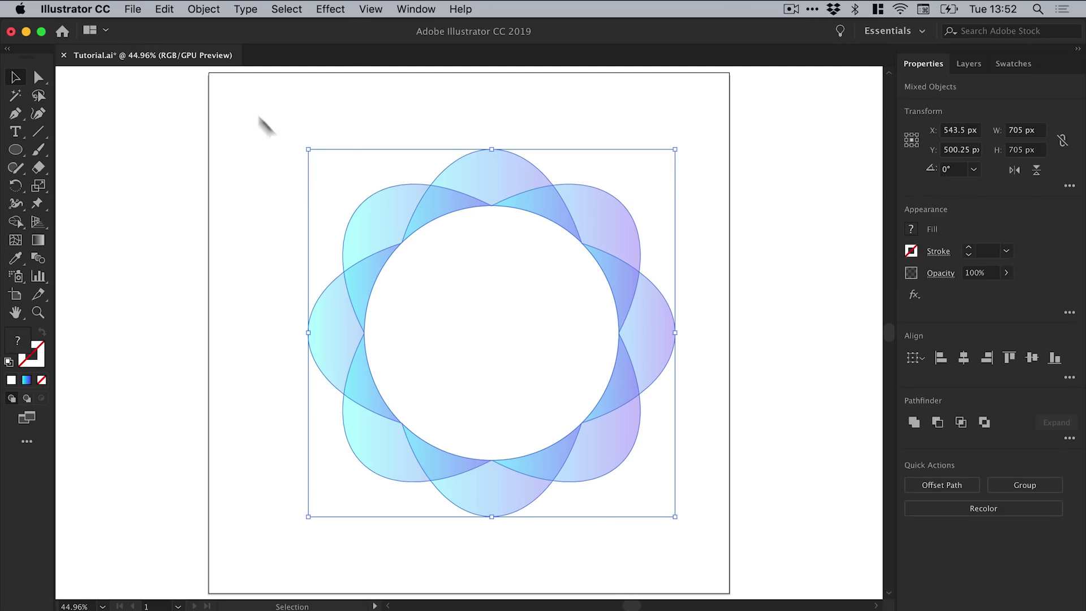
pyautogui.click(164, 9)
pyautogui.click(197, 136)
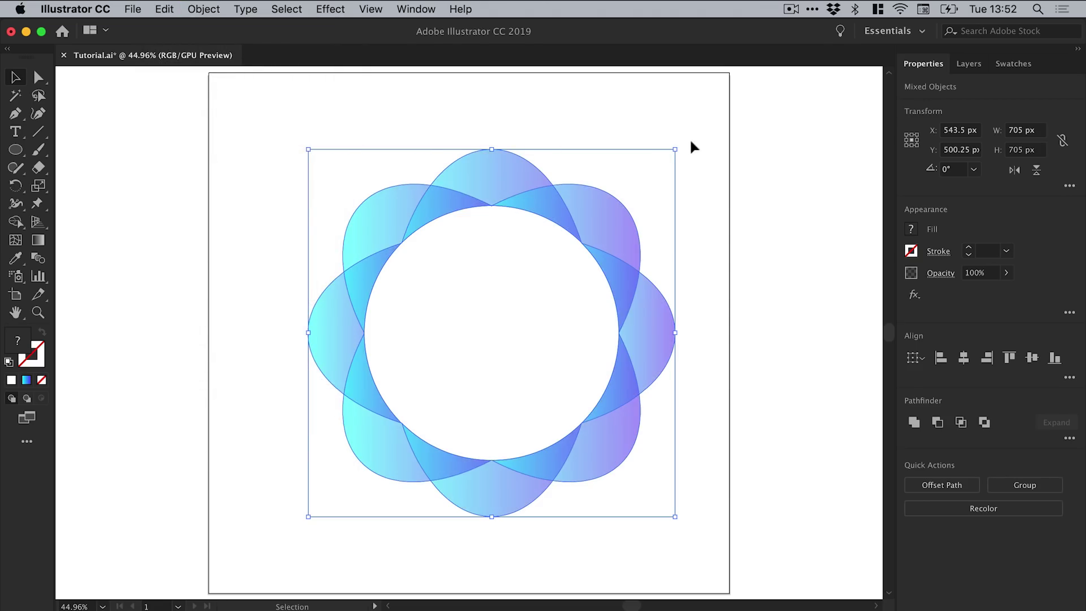
pyautogui.moveTo(683, 145); pyautogui.dragTo(717, 239)
# - Select the doubled flower and shift it left to centre it on the artboard
pyautogui.click(795, 166)
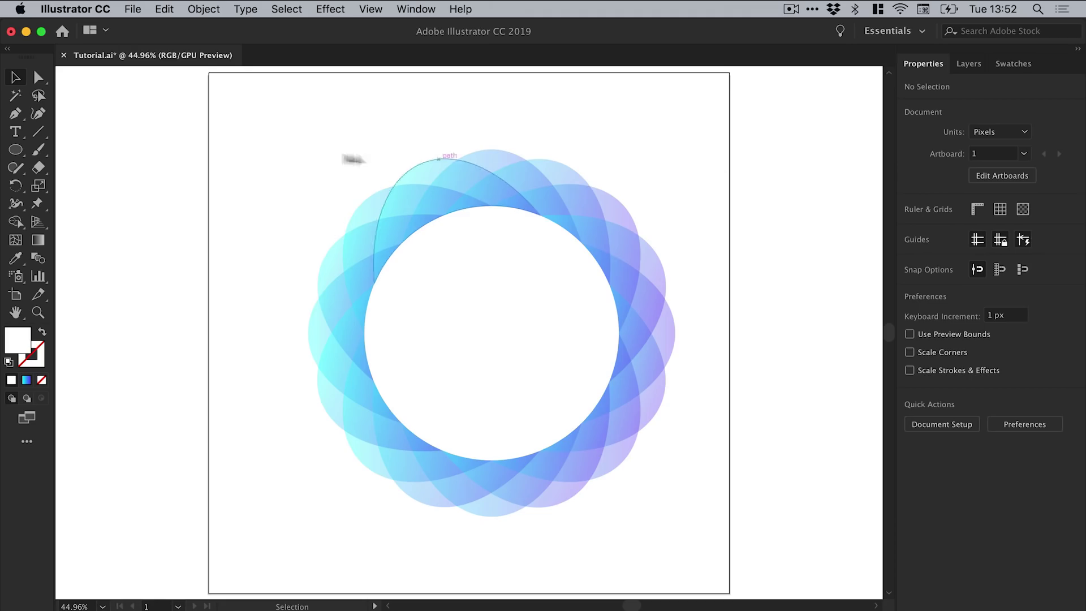
pyautogui.moveTo(286, 141); pyautogui.dragTo(531, 488)
pyautogui.moveTo(630, 317); pyautogui.dragTo(606, 318)
pyautogui.click(783, 247)
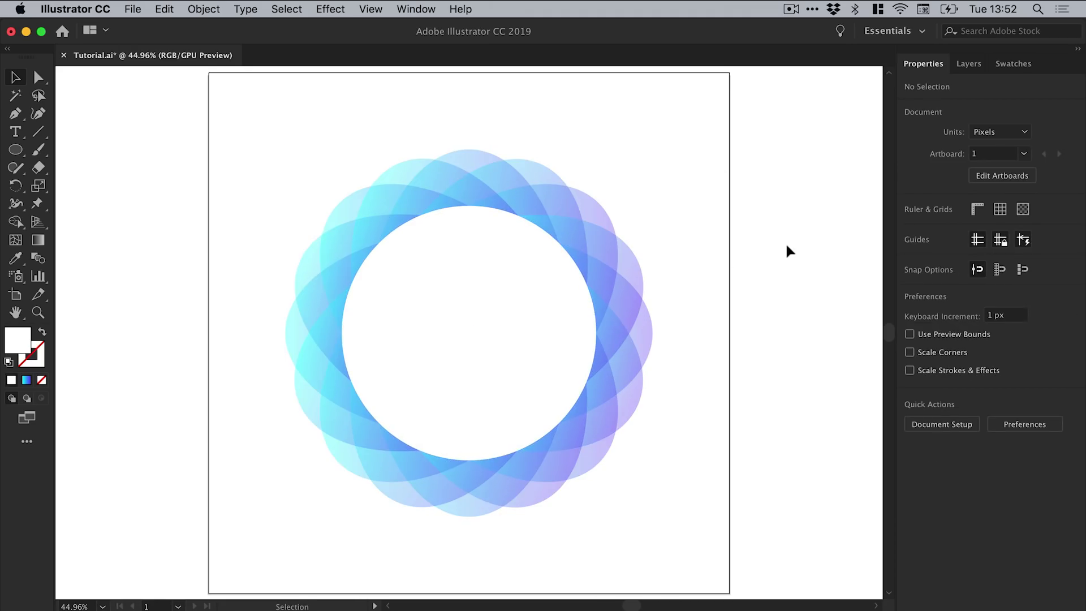